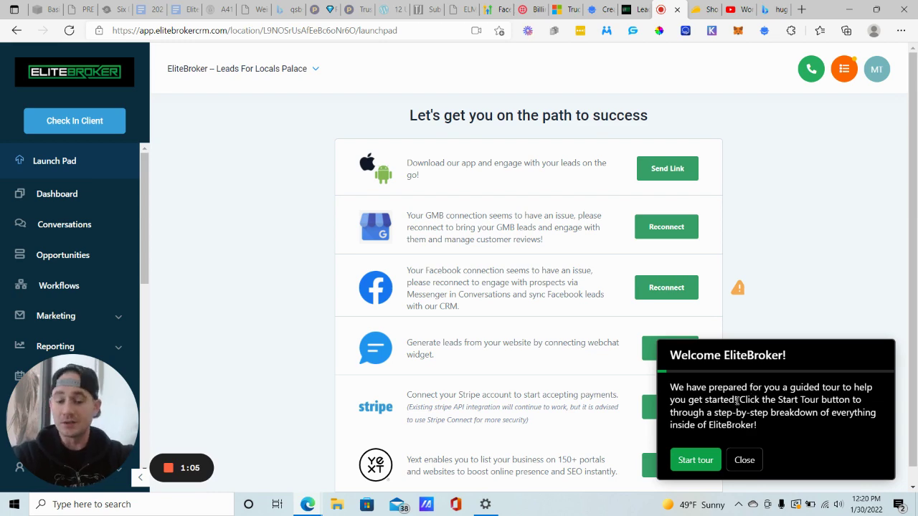
Start the EliteBroker guided tour, advance through its stops to Workflows, and close it
{"action": "left_click", "coordinate": [696, 460]}
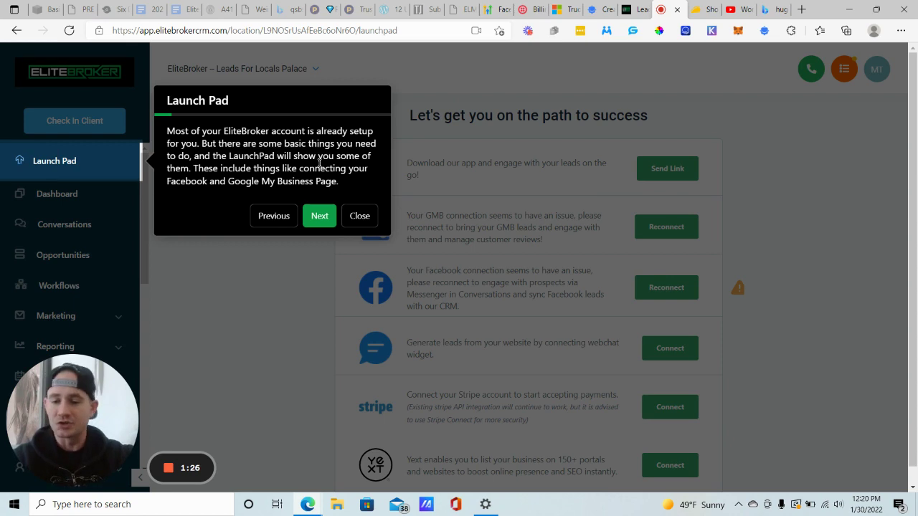
{"action": "left_click", "coordinate": [319, 216]}
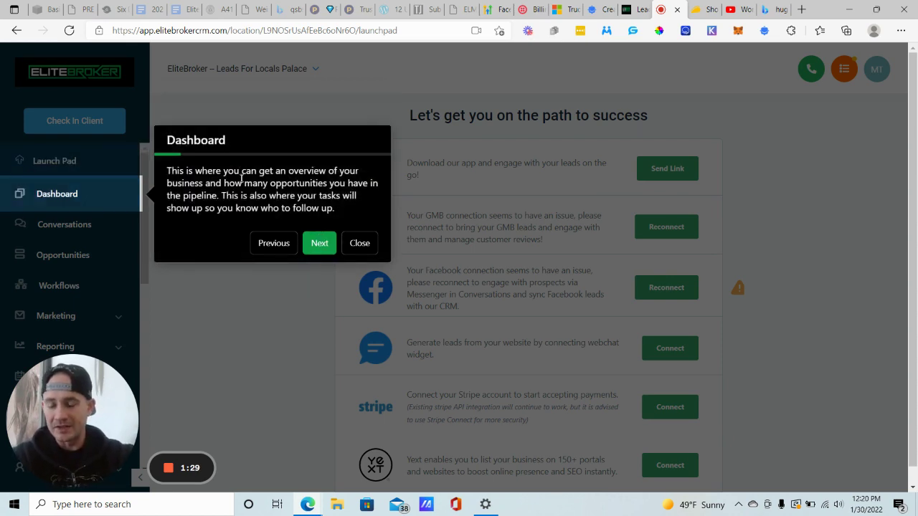
{"action": "left_click", "coordinate": [320, 244]}
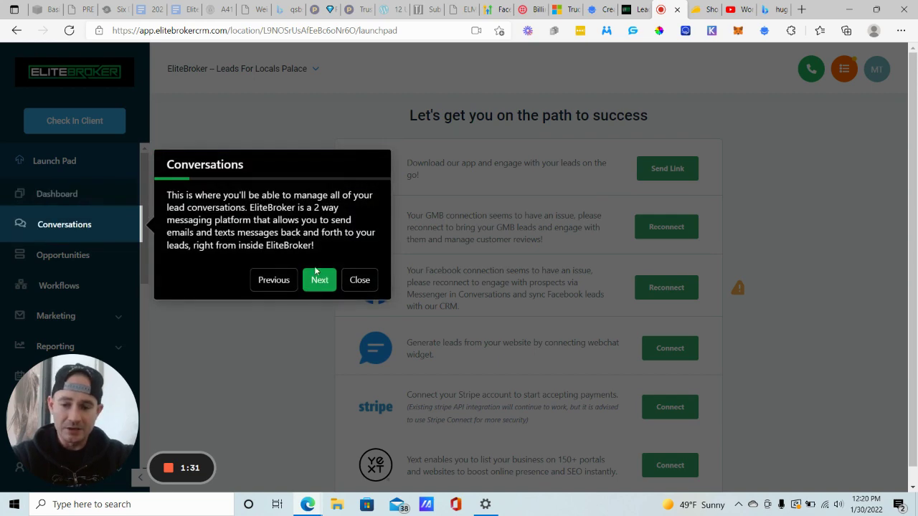
{"action": "left_click", "coordinate": [328, 279]}
{"action": "left_click", "coordinate": [319, 334]}
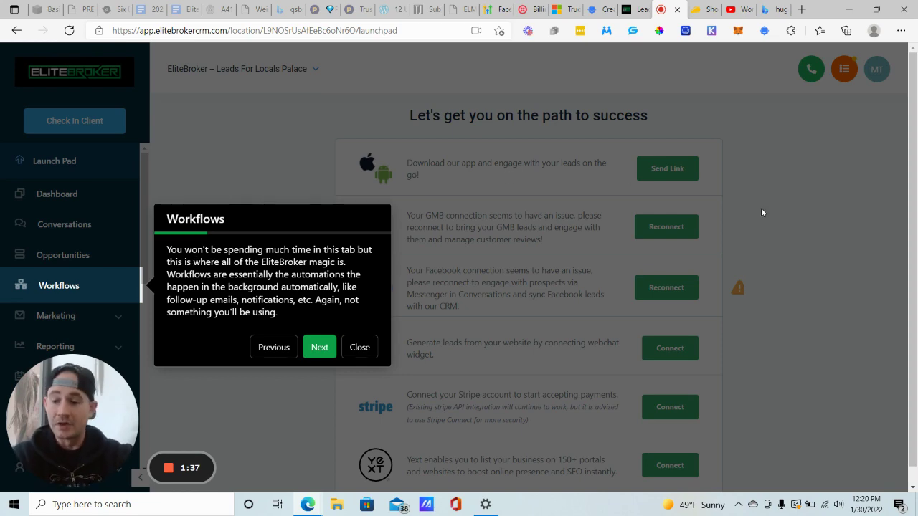
{"action": "left_click", "coordinate": [360, 350]}
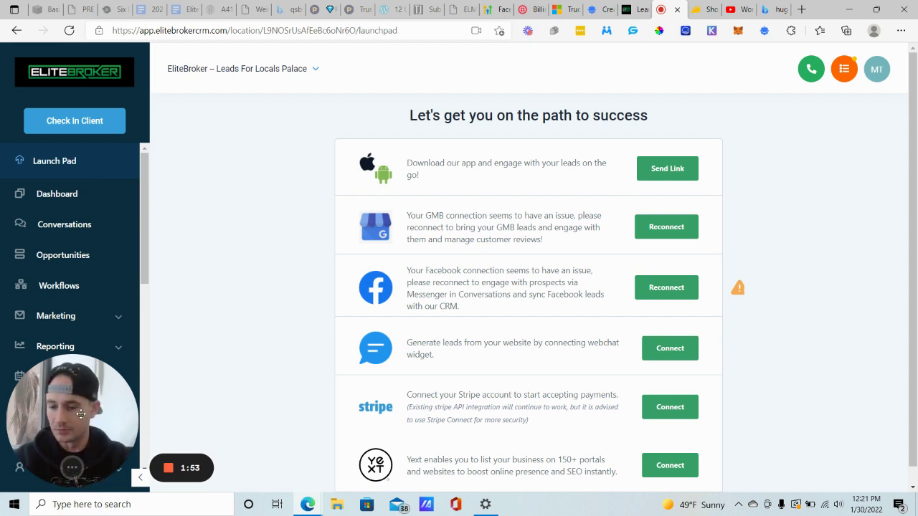
{"action": "left_click_drag", "start_coordinate": [80, 410], "coordinate": [233, 380]}
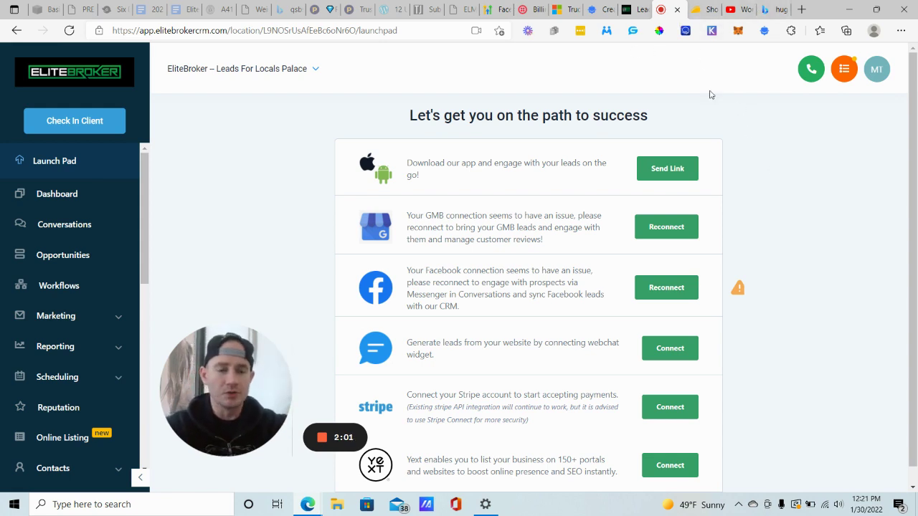
Switch to AppSumo and examine the Usetiful lifetime deal from the search results through to its product page
{"action": "left_click", "coordinate": [706, 9]}
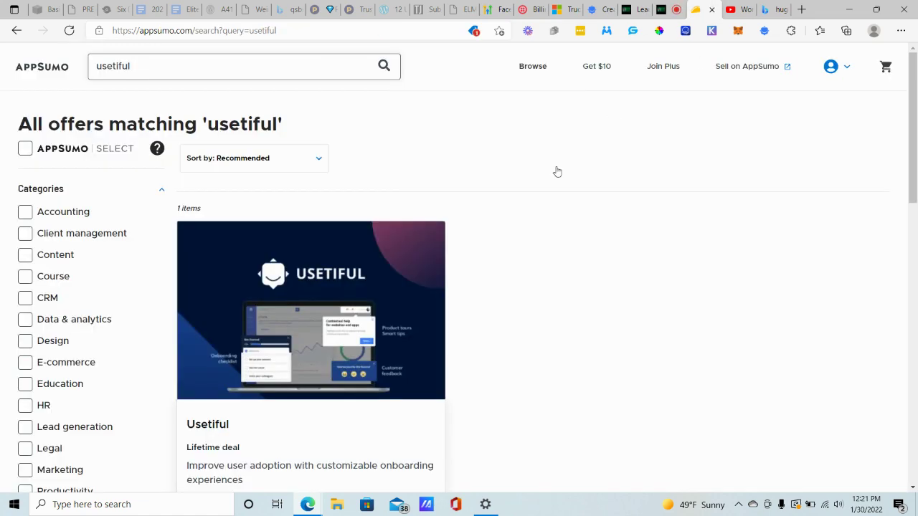
{"action": "scroll", "coordinate": [580, 227], "scroll_direction": "down", "scroll_amount": 1}
{"action": "scroll", "coordinate": [431, 273], "scroll_direction": "down", "scroll_amount": 2}
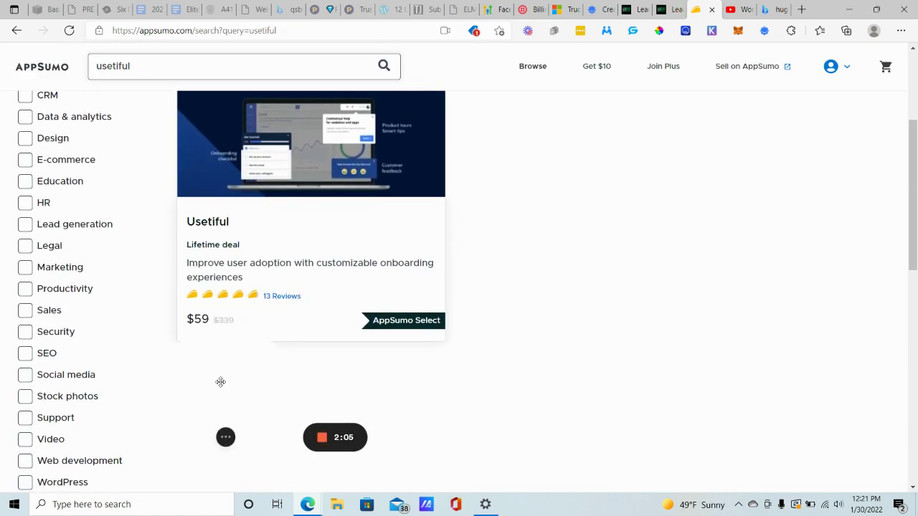
{"action": "left_click", "coordinate": [226, 437]}
{"action": "left_click_drag", "start_coordinate": [161, 387], "coordinate": [89, 406]}
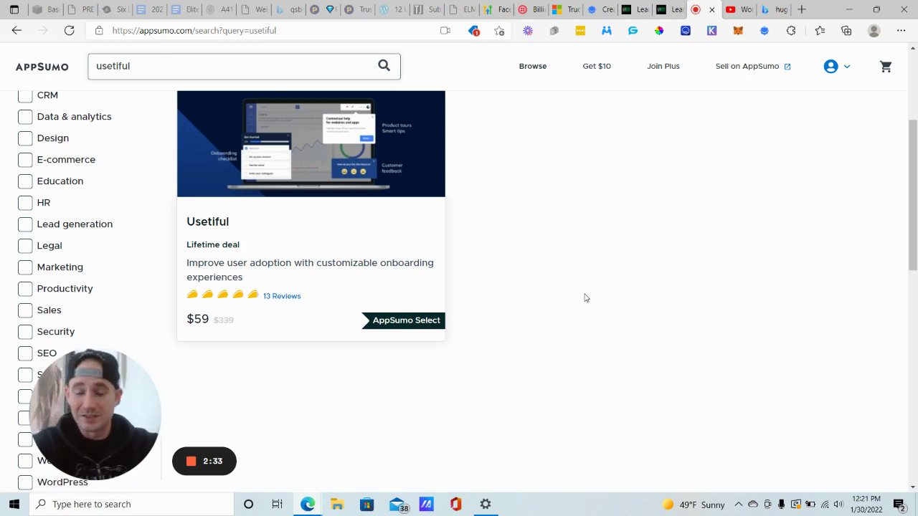
{"action": "scroll", "coordinate": [590, 294], "scroll_direction": "up", "scroll_amount": 3}
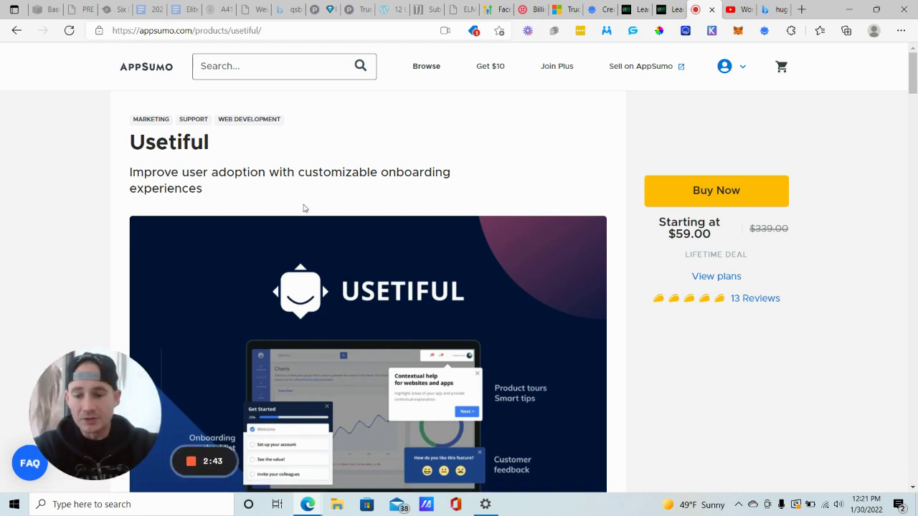
{"action": "scroll", "coordinate": [303, 208], "scroll_direction": "down", "scroll_amount": 3}
{"action": "scroll", "coordinate": [424, 129], "scroll_direction": "up", "scroll_amount": 3}
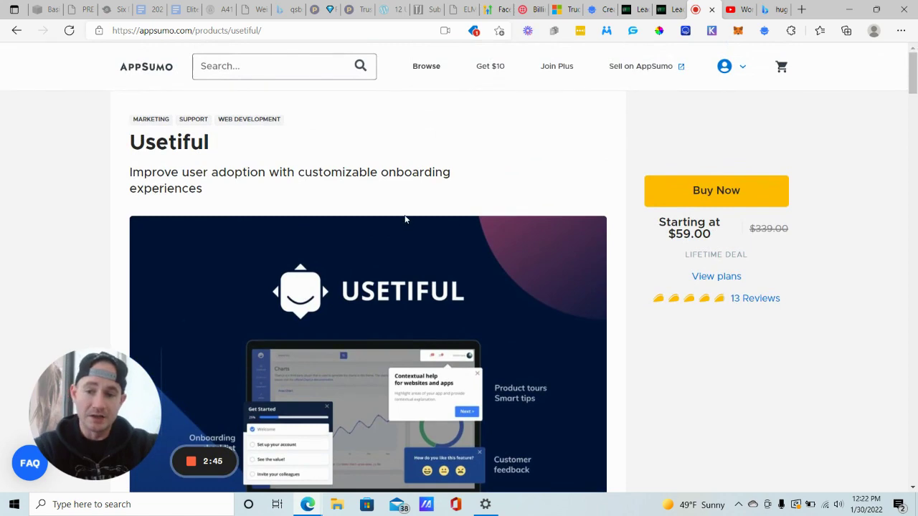
Switch to Usetiful, leave the tour editor for the tours overview, and copy the site installation code
{"action": "left_click", "coordinate": [603, 8]}
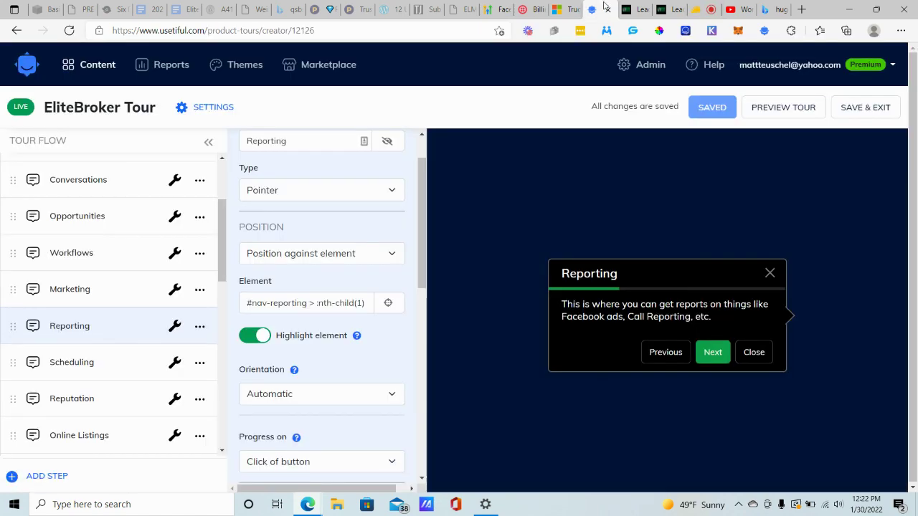
{"action": "left_click", "coordinate": [89, 66]}
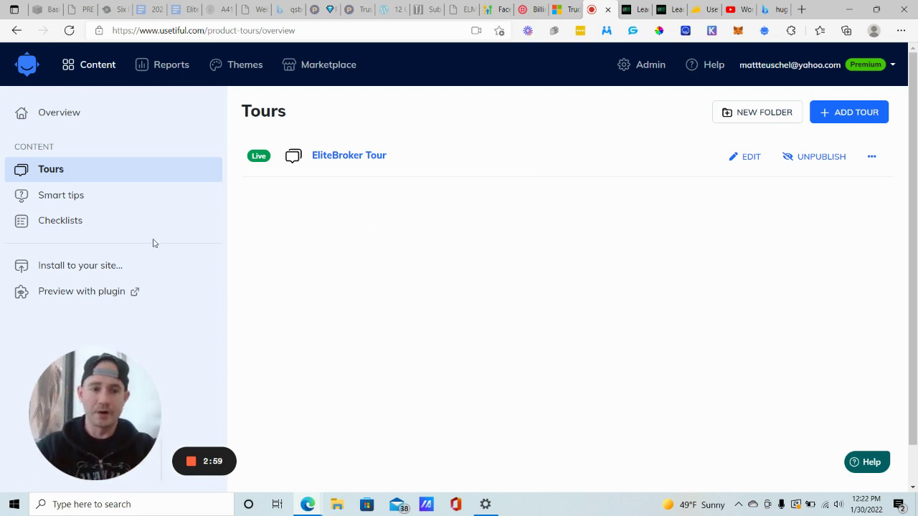
{"action": "mouse_move", "coordinate": [119, 392]}
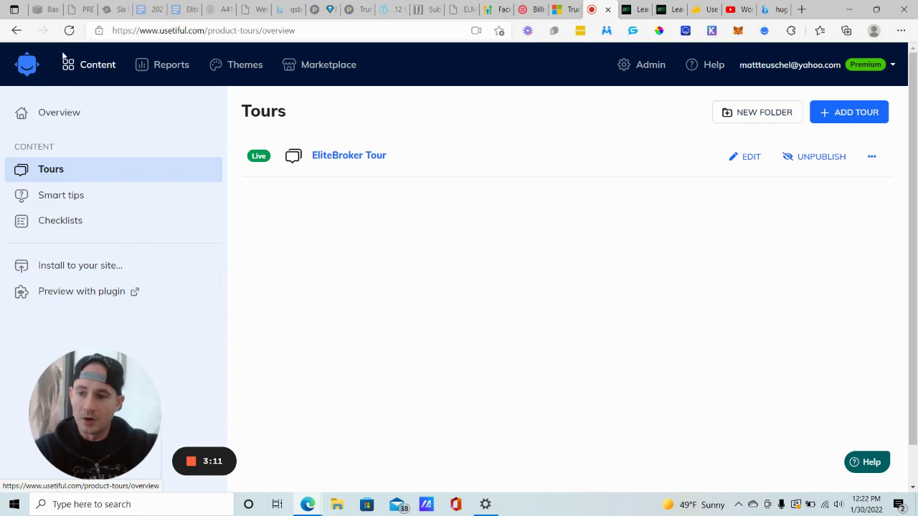
{"action": "left_click", "coordinate": [77, 267]}
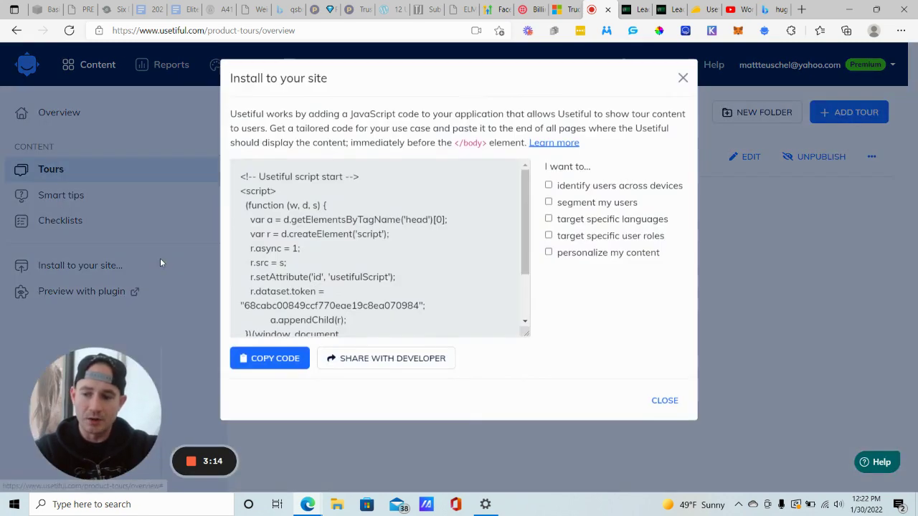
{"action": "left_click", "coordinate": [300, 361]}
Switch to HighLevel, open the agency's company settings from the dashboard, and examine the custom script field holding the Usetiful code
{"action": "left_click", "coordinate": [634, 8]}
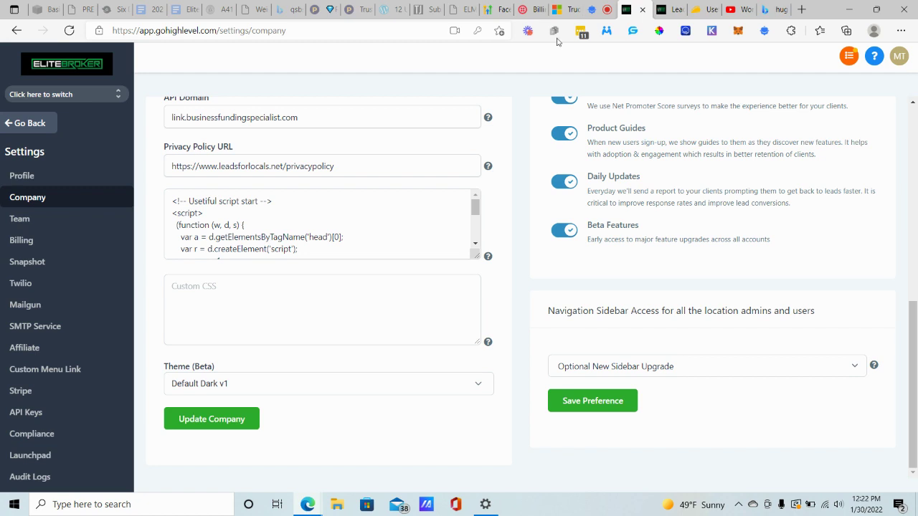
{"action": "left_click", "coordinate": [22, 124]}
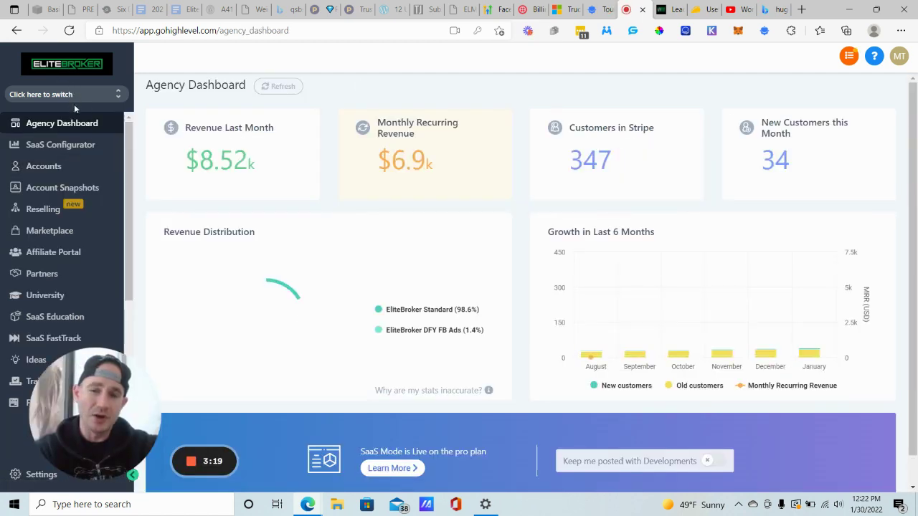
{"action": "left_click_drag", "start_coordinate": [93, 380], "coordinate": [217, 315]}
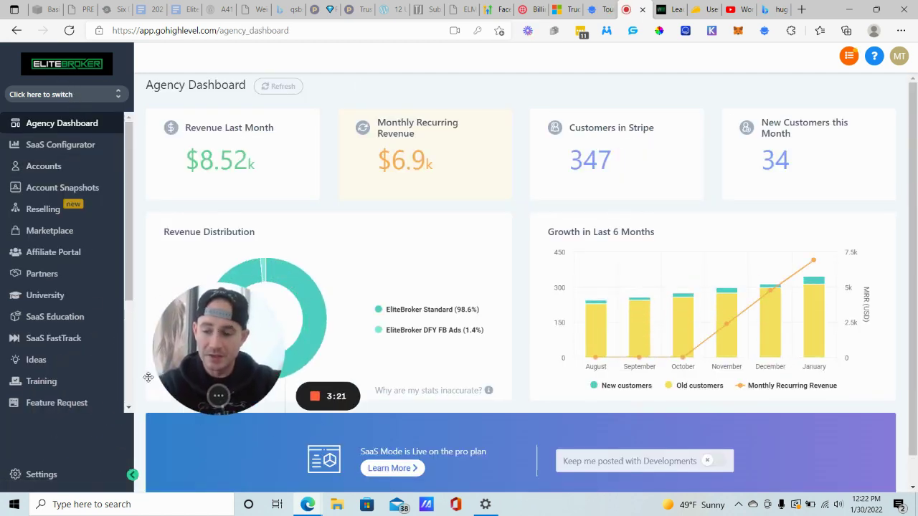
{"action": "left_click", "coordinate": [42, 475]}
{"action": "left_click", "coordinate": [36, 200]}
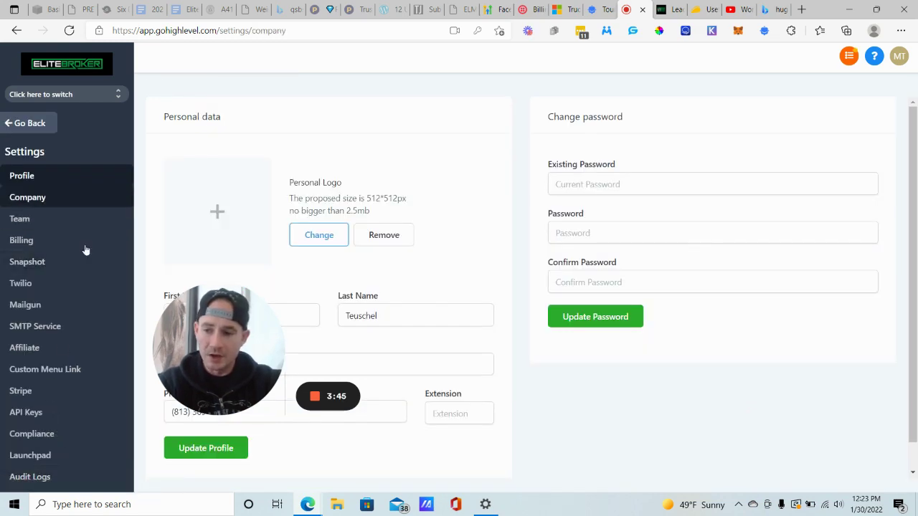
{"action": "scroll", "coordinate": [443, 300], "scroll_direction": "down", "scroll_amount": 4}
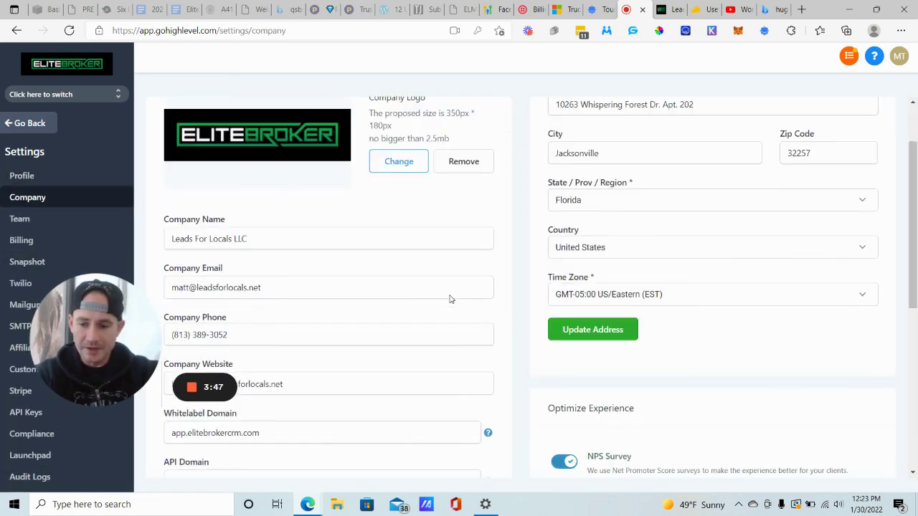
{"action": "scroll", "coordinate": [321, 314], "scroll_direction": "down", "scroll_amount": 2}
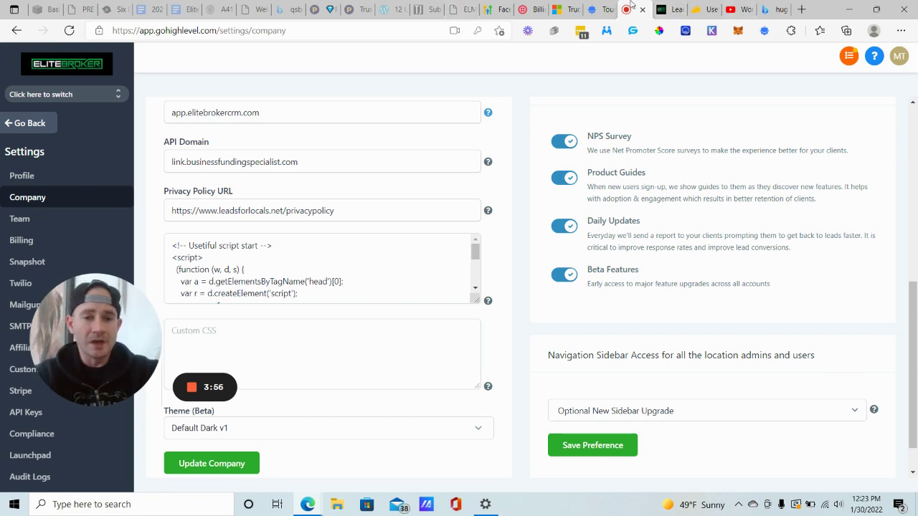
Return to Usetiful and close the site installation code dialog
{"action": "left_click", "coordinate": [602, 9]}
{"action": "left_click", "coordinate": [681, 79]}
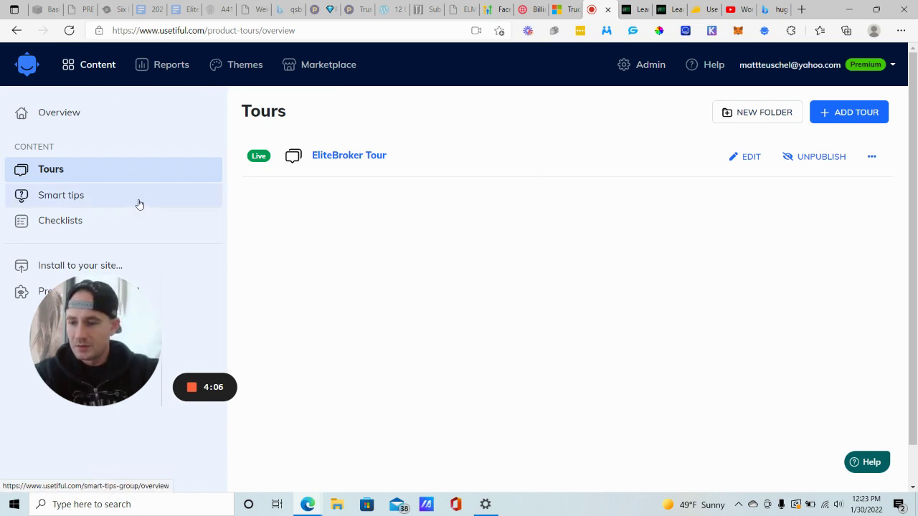
{"action": "left_click_drag", "start_coordinate": [116, 319], "coordinate": [303, 343]}
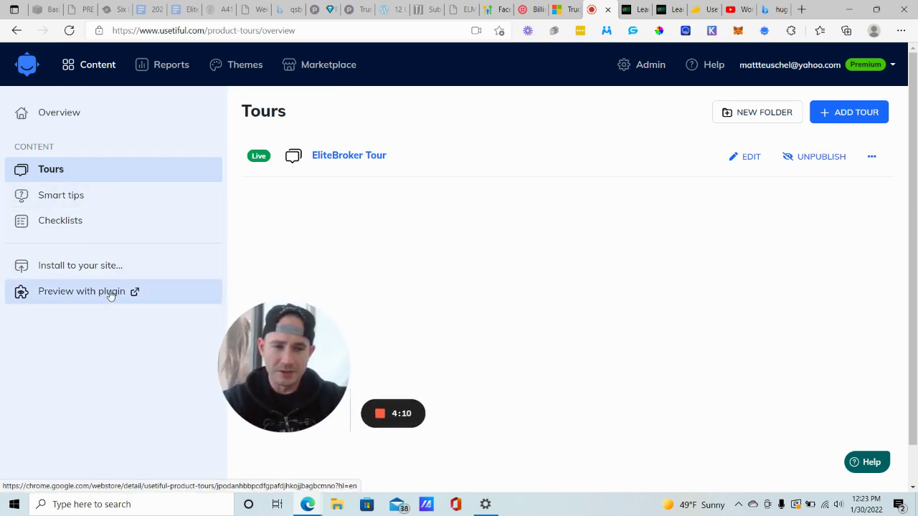
{"action": "left_click_drag", "start_coordinate": [275, 347], "coordinate": [165, 347]}
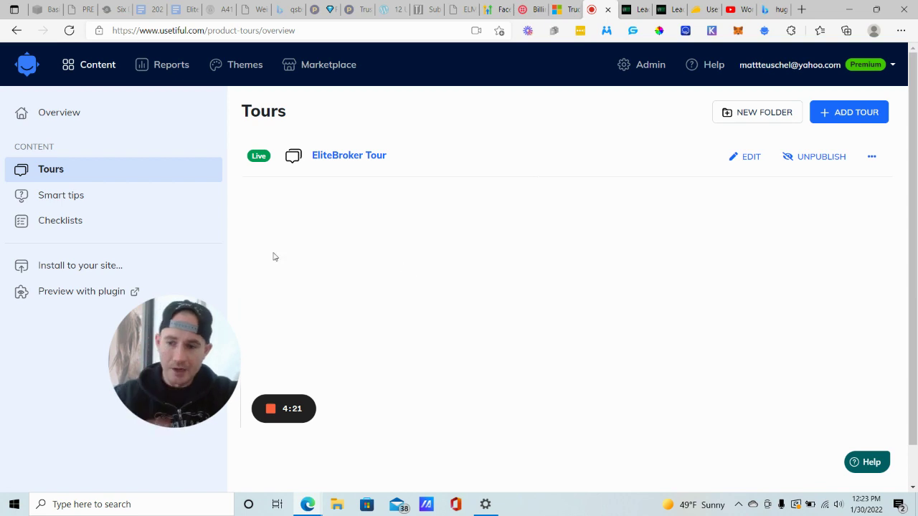
Open the EliteBroker theme, review its colours, typography and button position settings, and save the theme
{"action": "left_click", "coordinate": [236, 70]}
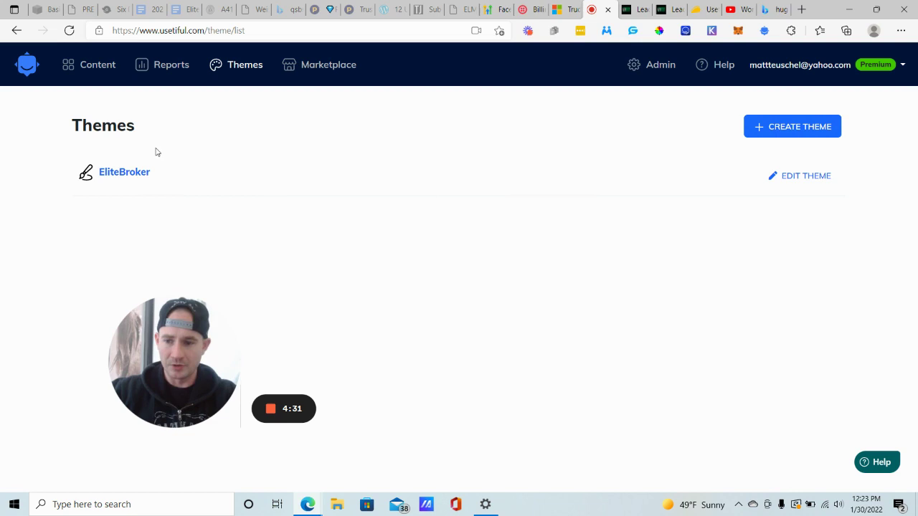
{"action": "left_click", "coordinate": [135, 174]}
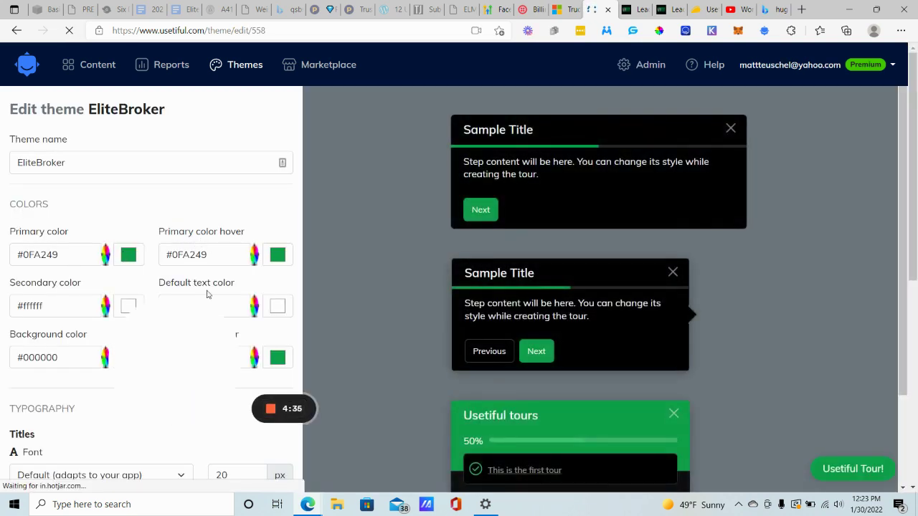
{"action": "left_click_drag", "start_coordinate": [128, 362], "coordinate": [88, 404]}
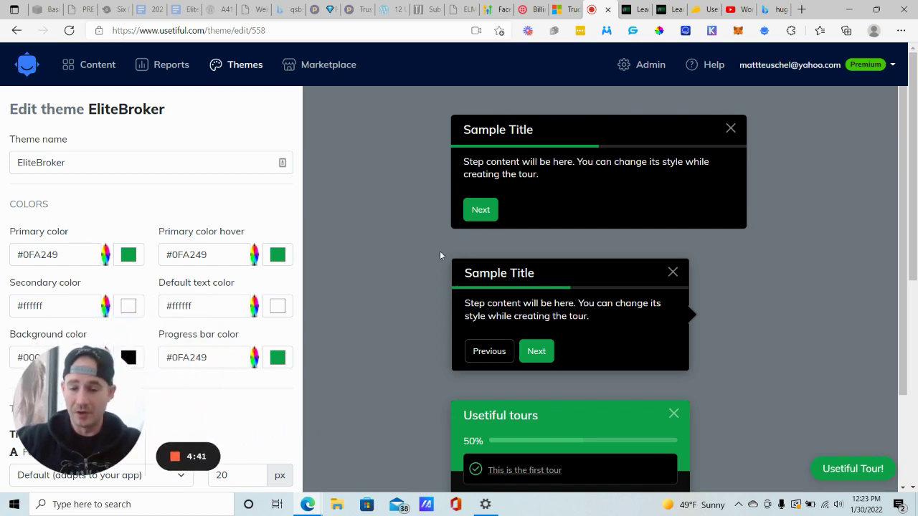
{"action": "scroll", "coordinate": [328, 206], "scroll_direction": "down", "scroll_amount": 1}
{"action": "scroll", "coordinate": [222, 233], "scroll_direction": "down", "scroll_amount": 3}
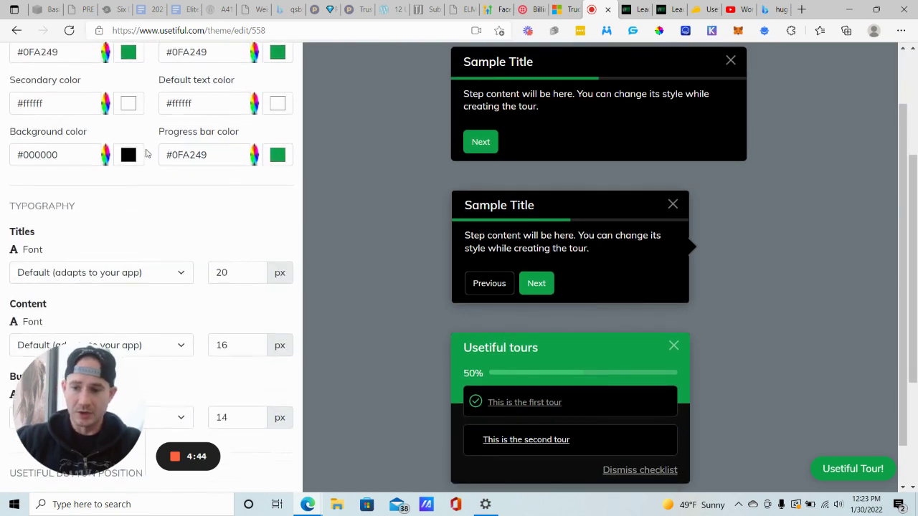
{"action": "scroll", "coordinate": [82, 216], "scroll_direction": "down", "scroll_amount": 2}
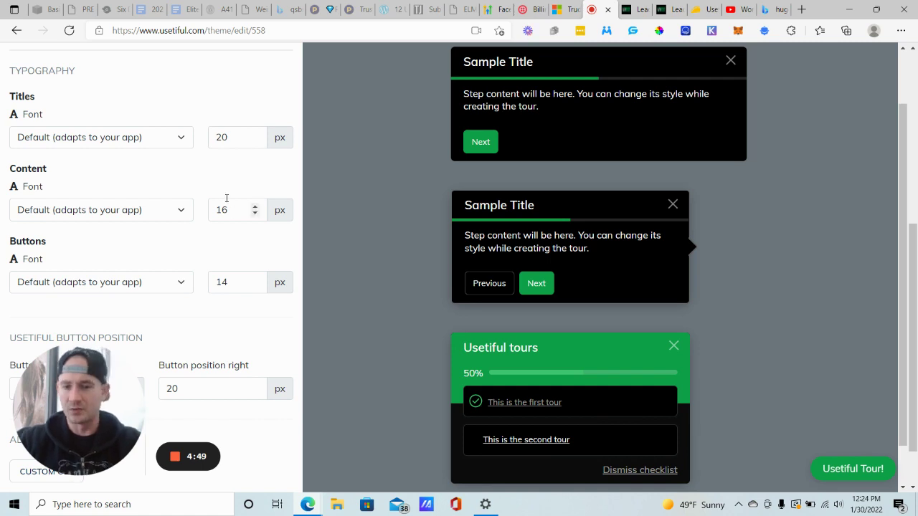
{"action": "scroll", "coordinate": [242, 190], "scroll_direction": "down", "scroll_amount": 1}
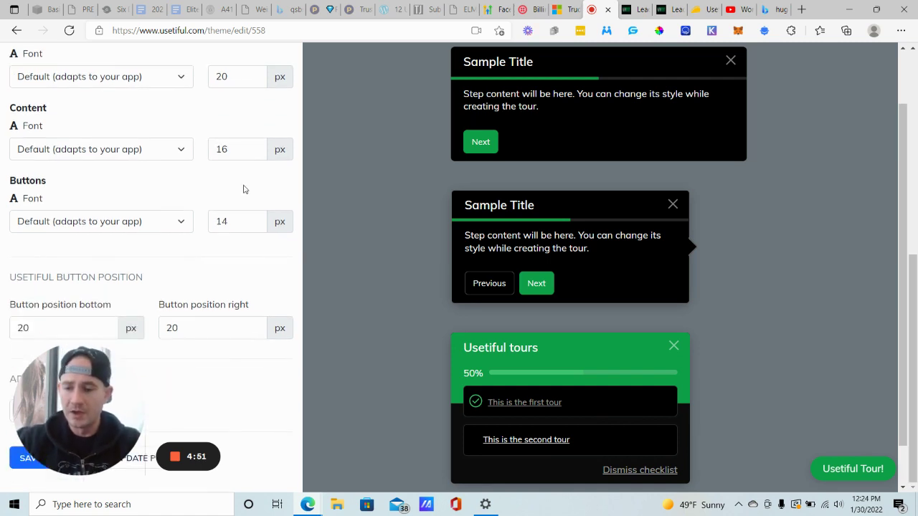
{"action": "left_click_drag", "start_coordinate": [133, 370], "coordinate": [241, 328]}
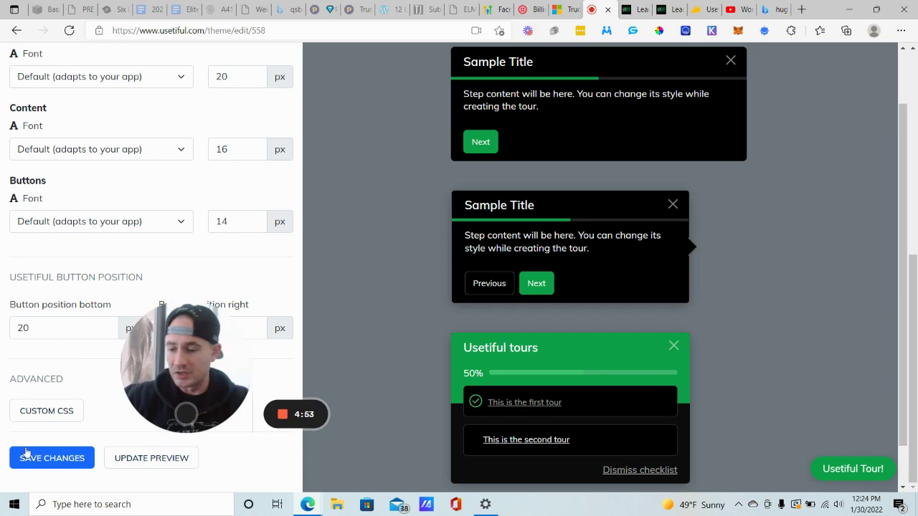
{"action": "left_click", "coordinate": [62, 459]}
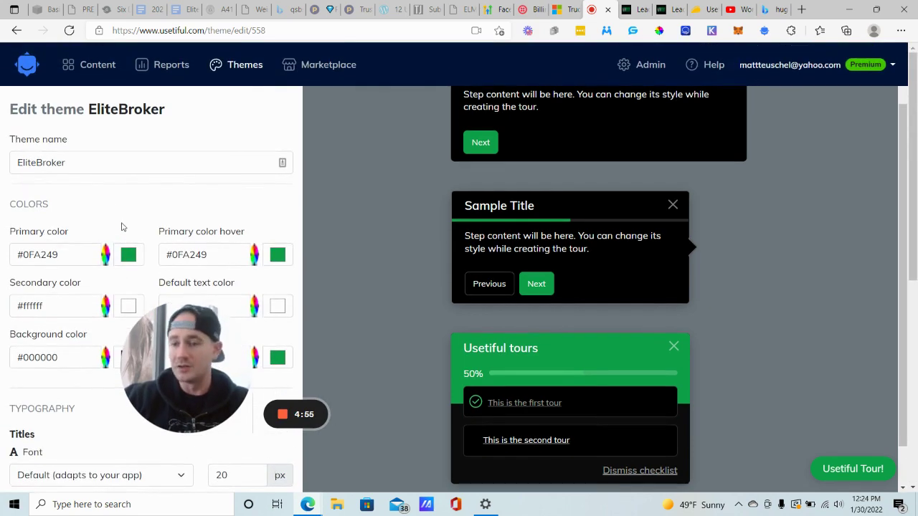
Open the EliteBroker Tour in the tour editor and look through the steps in its flow
{"action": "left_click", "coordinate": [107, 67]}
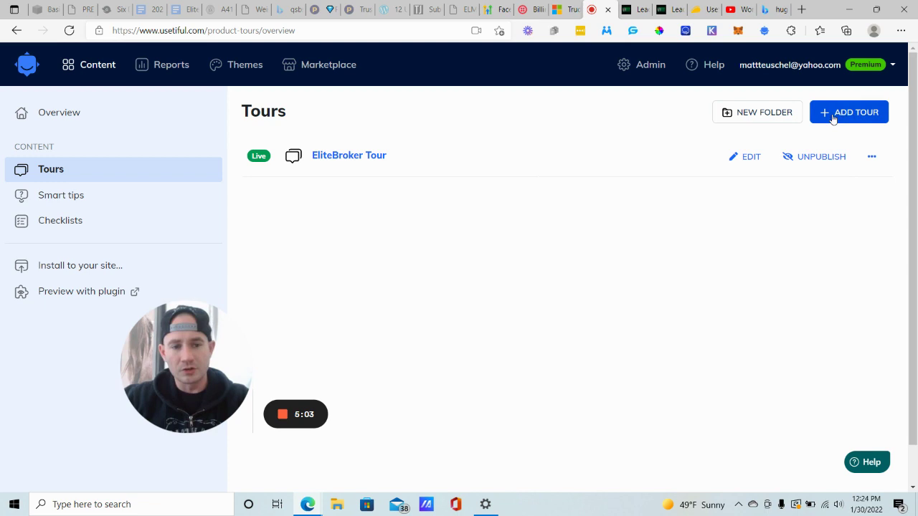
{"action": "left_click", "coordinate": [358, 160]}
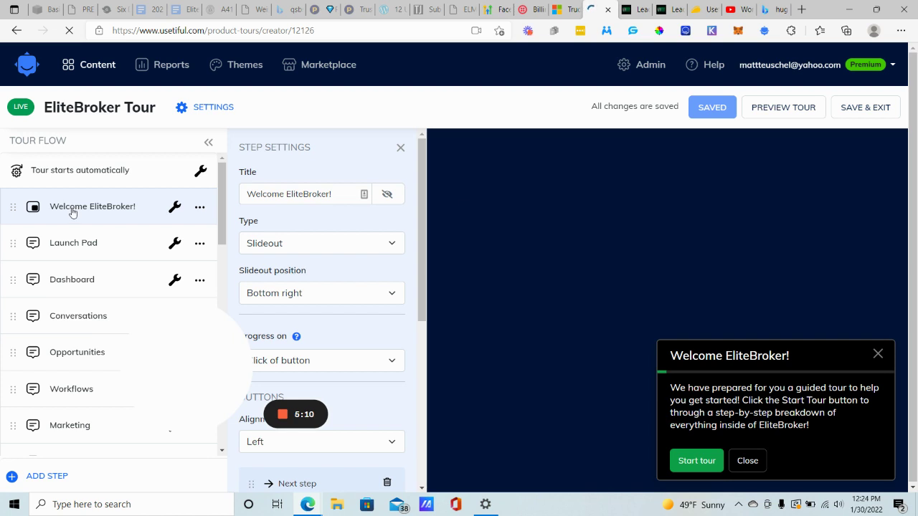
{"action": "scroll", "coordinate": [71, 208], "scroll_direction": "down", "scroll_amount": 6}
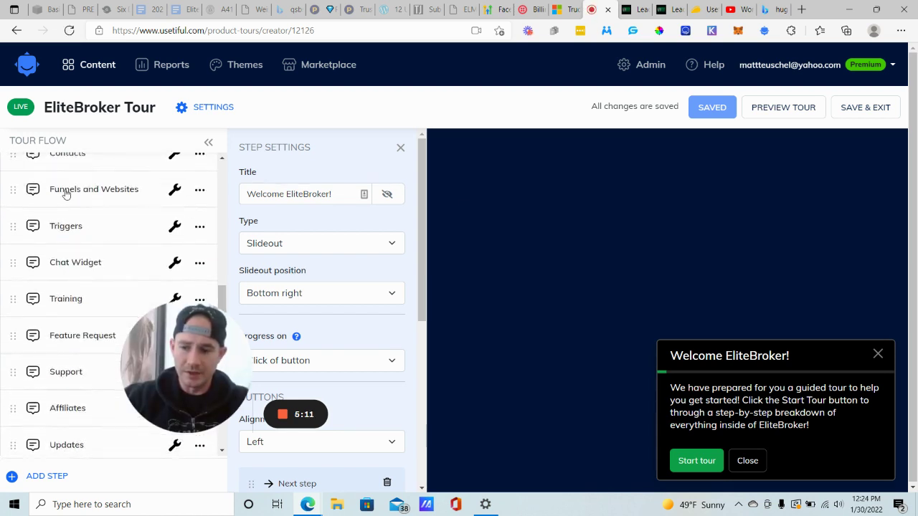
Look through the remaining steps of the EliteBroker Tour's flow and open the tour's settings
{"action": "scroll", "coordinate": [58, 245], "scroll_direction": "down", "scroll_amount": 5}
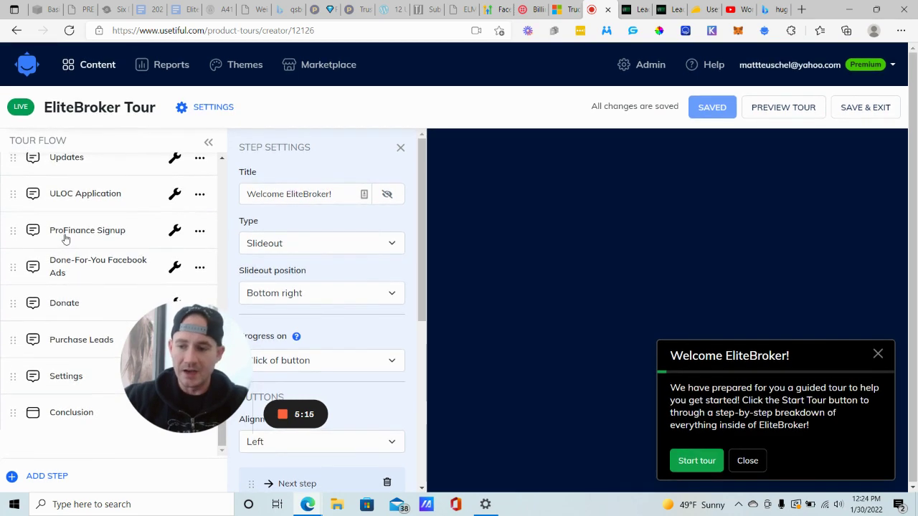
{"action": "scroll", "coordinate": [77, 205], "scroll_direction": "up", "scroll_amount": 10}
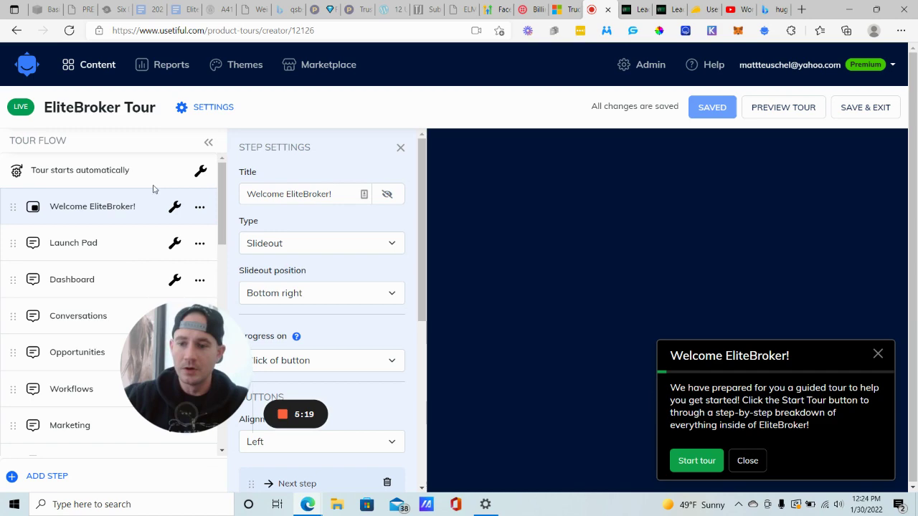
{"action": "left_click", "coordinate": [226, 108]}
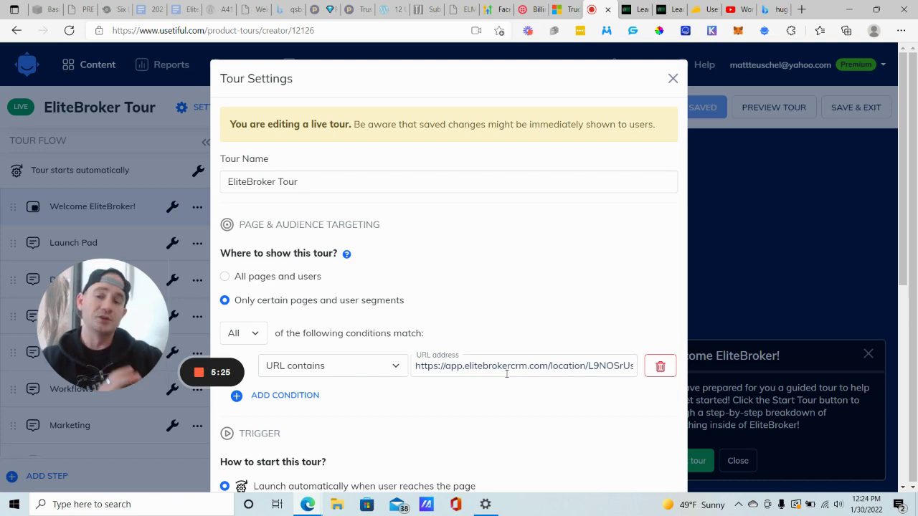
Switch to the EliteBroker CRM's Launch Pad page, and return to Usetiful to select the address in the tour's URL condition
{"action": "left_click", "coordinate": [648, 6]}
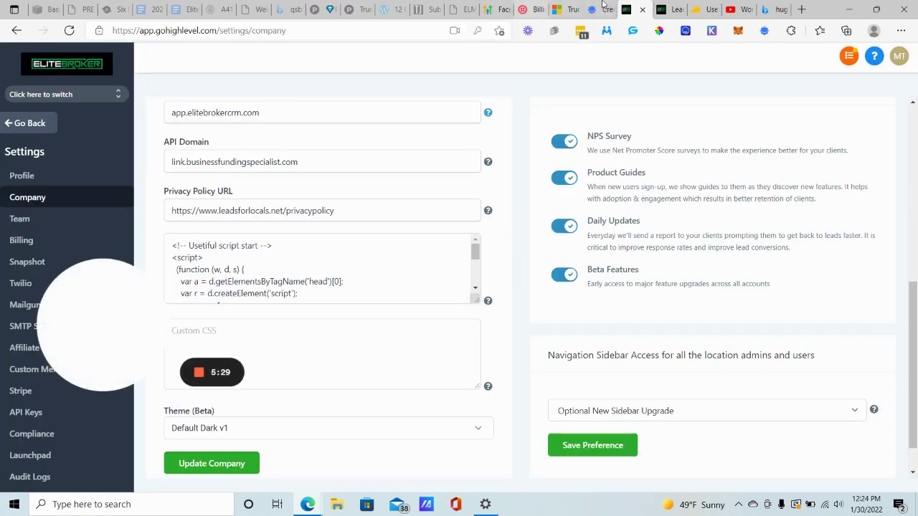
{"action": "left_click", "coordinate": [667, 5]}
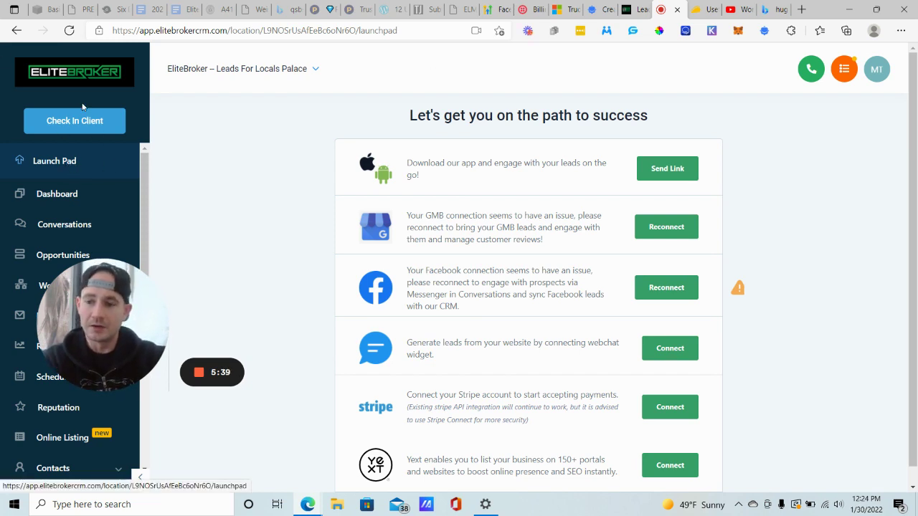
{"action": "left_click", "coordinate": [595, 9]}
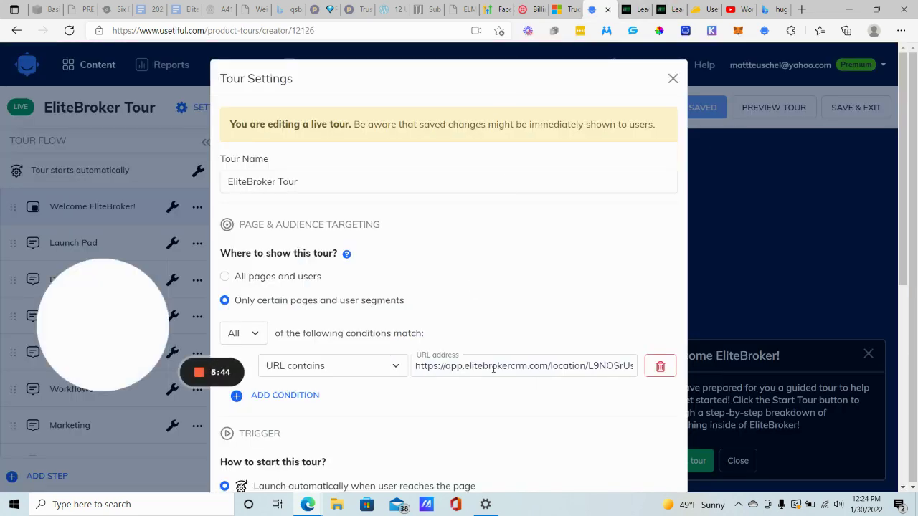
{"action": "triple_click", "coordinate": [467, 367]}
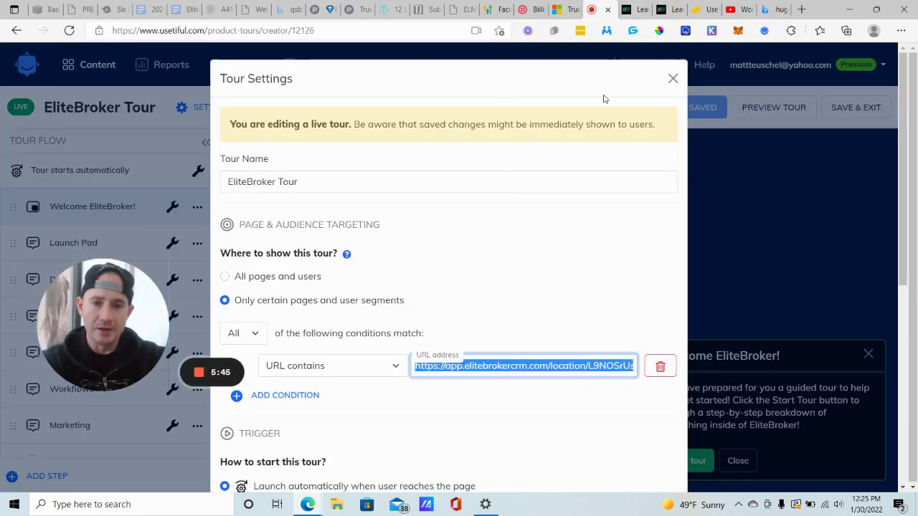
Switch to the EliteBroker CRM and copy the web address of its Launch Pad page
{"action": "left_click", "coordinate": [666, 8]}
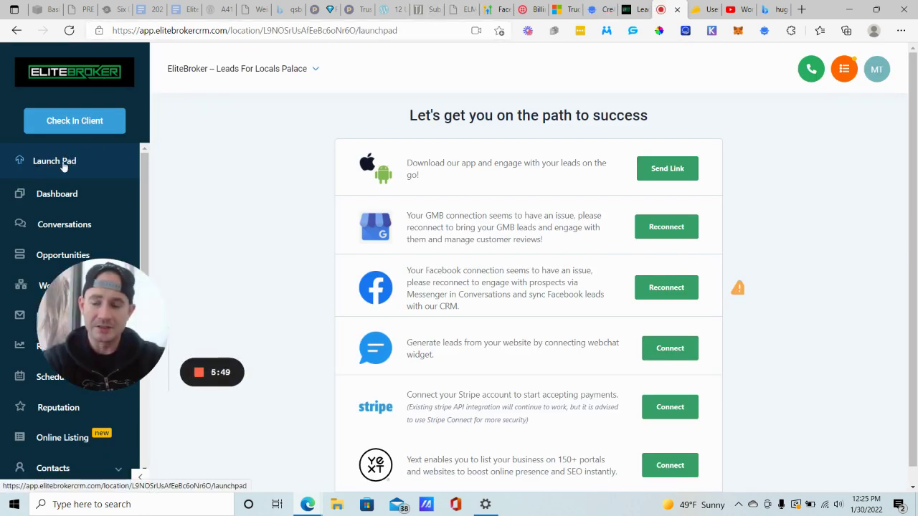
{"action": "left_click", "coordinate": [282, 34]}
{"action": "right_click", "coordinate": [282, 34]}
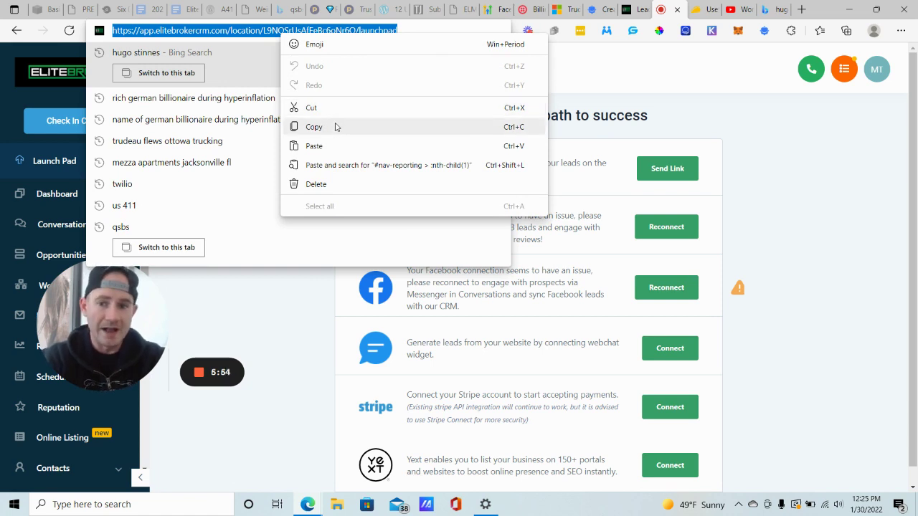
{"action": "left_click", "coordinate": [335, 127]}
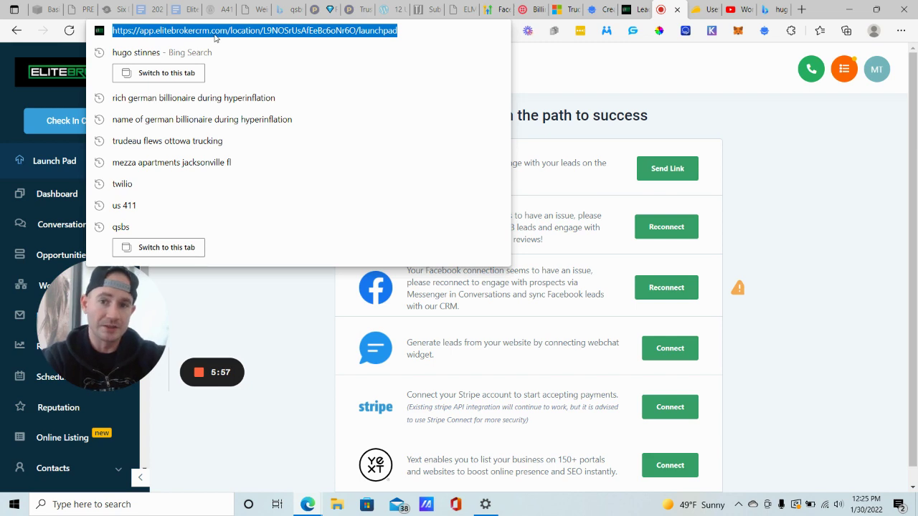
{"action": "left_click", "coordinate": [742, 123]}
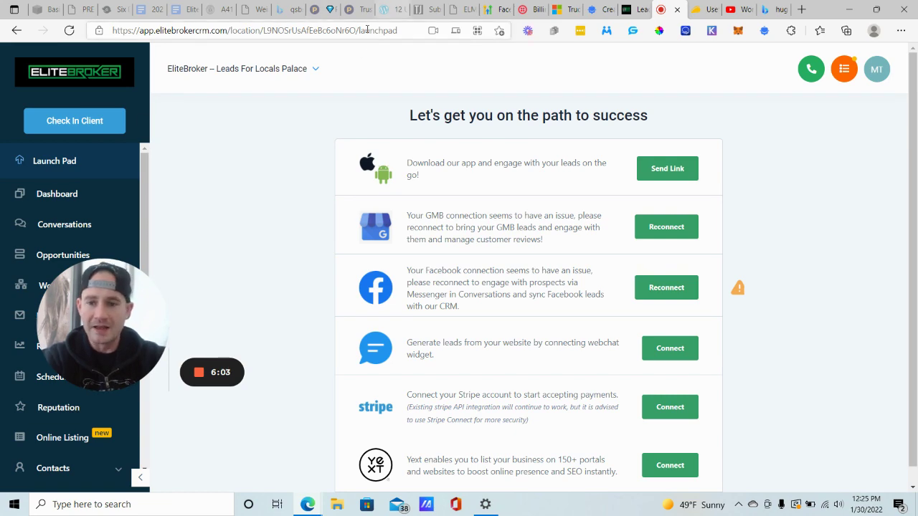
Return to Usetiful's tour settings and choose "URL contains" as the page targeting condition
{"action": "left_click", "coordinate": [632, 7]}
{"action": "left_click", "coordinate": [601, 6]}
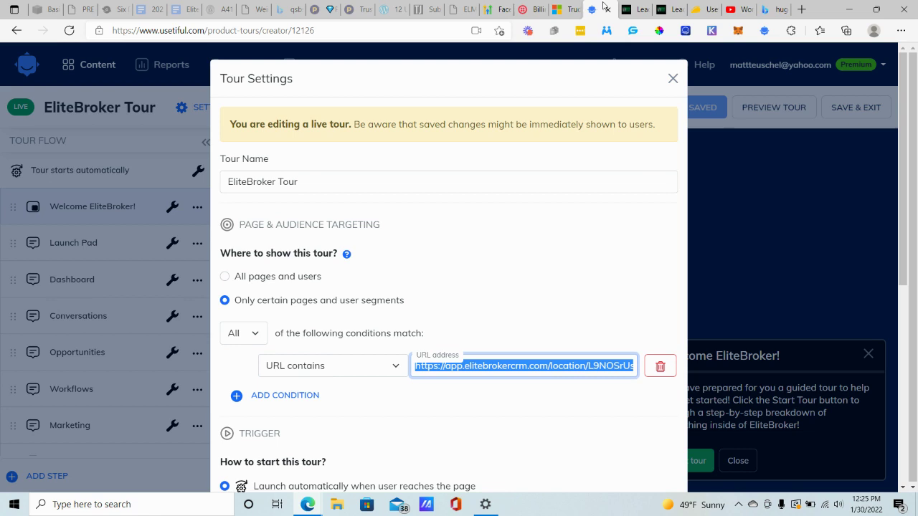
{"action": "scroll", "coordinate": [380, 254], "scroll_direction": "down", "scroll_amount": 2}
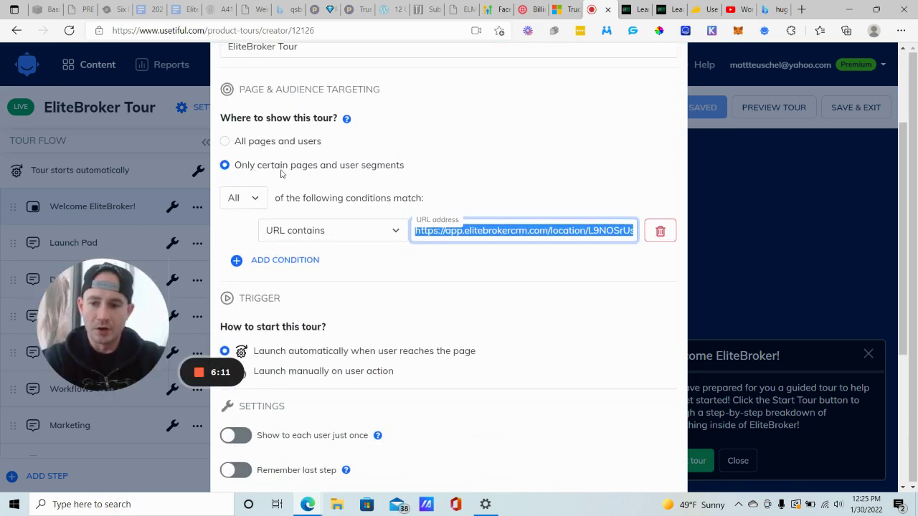
{"action": "left_click", "coordinate": [338, 237]}
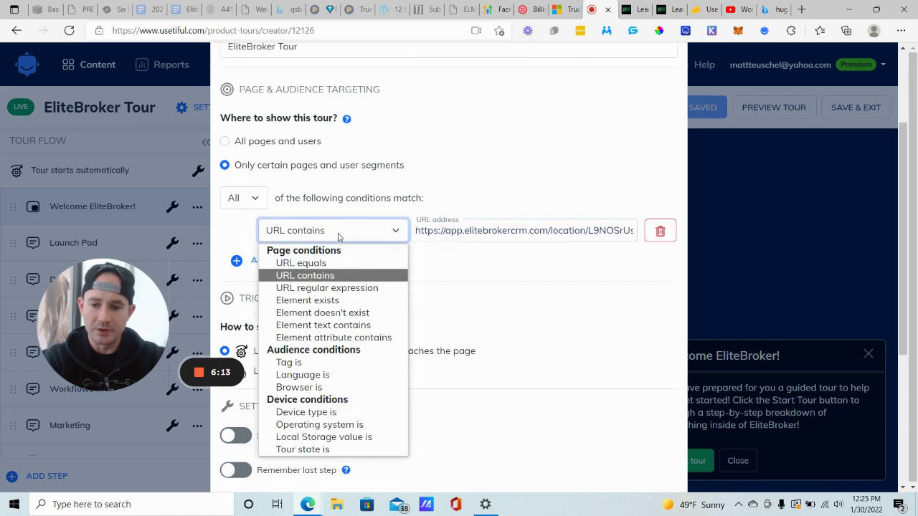
{"action": "left_click", "coordinate": [322, 277]}
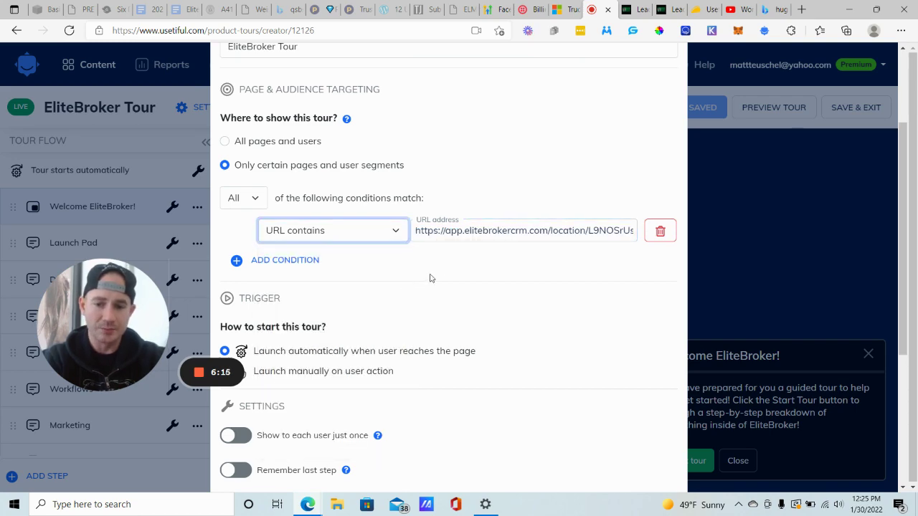
Review the EliteBroker Tour's trigger, progress bar and theme settings, and close the tour settings
{"action": "scroll", "coordinate": [479, 308], "scroll_direction": "down", "scroll_amount": 3}
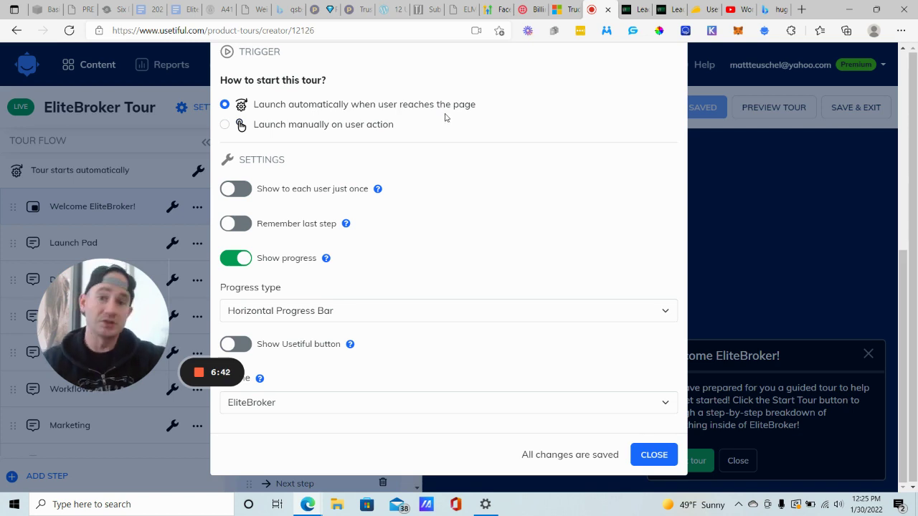
{"action": "scroll", "coordinate": [445, 117], "scroll_direction": "up", "scroll_amount": 2}
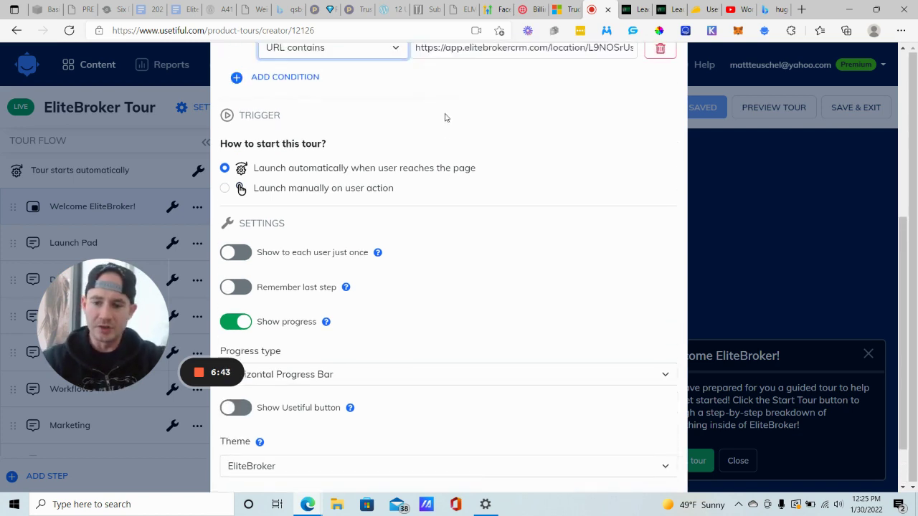
{"action": "scroll", "coordinate": [367, 94], "scroll_direction": "up", "scroll_amount": 4}
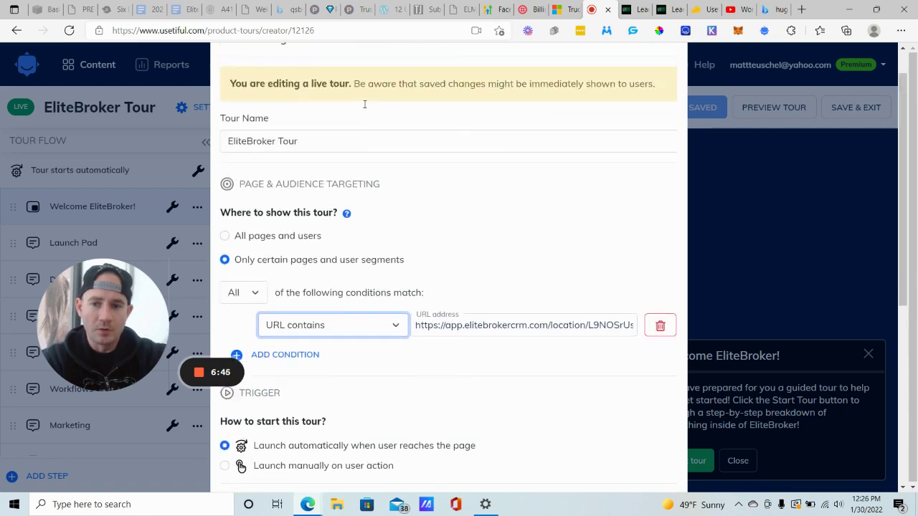
{"action": "scroll", "coordinate": [364, 108], "scroll_direction": "down", "scroll_amount": 5}
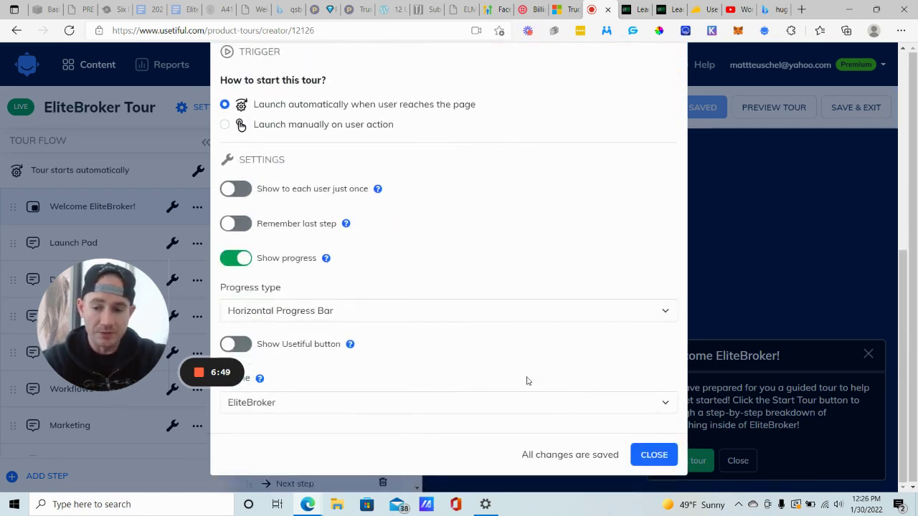
{"action": "left_click", "coordinate": [601, 405]}
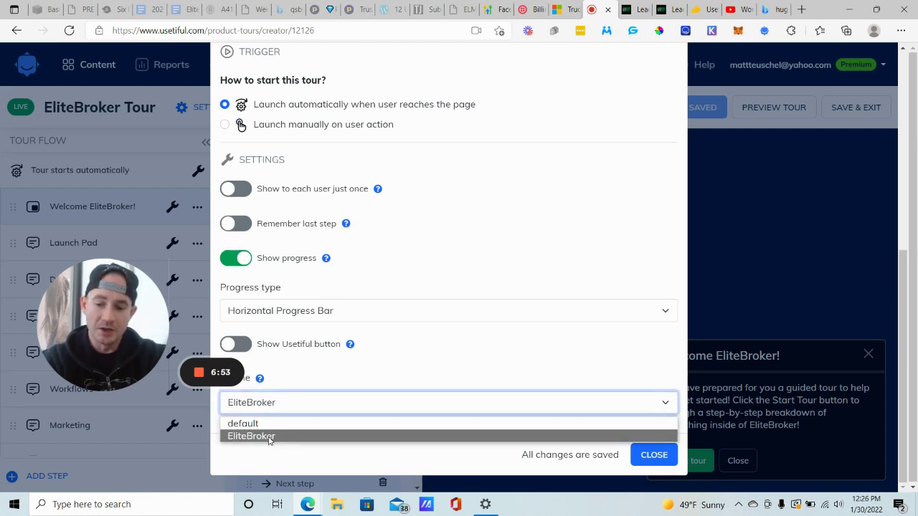
{"action": "left_click", "coordinate": [651, 454]}
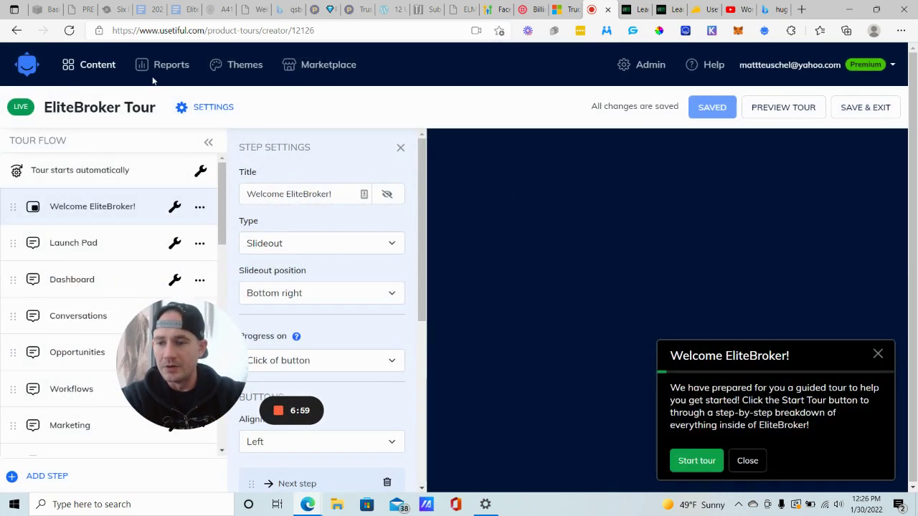
Add a new tour from the Tours overview, and bring up its publish confirmation without publishing
{"action": "left_click", "coordinate": [106, 67]}
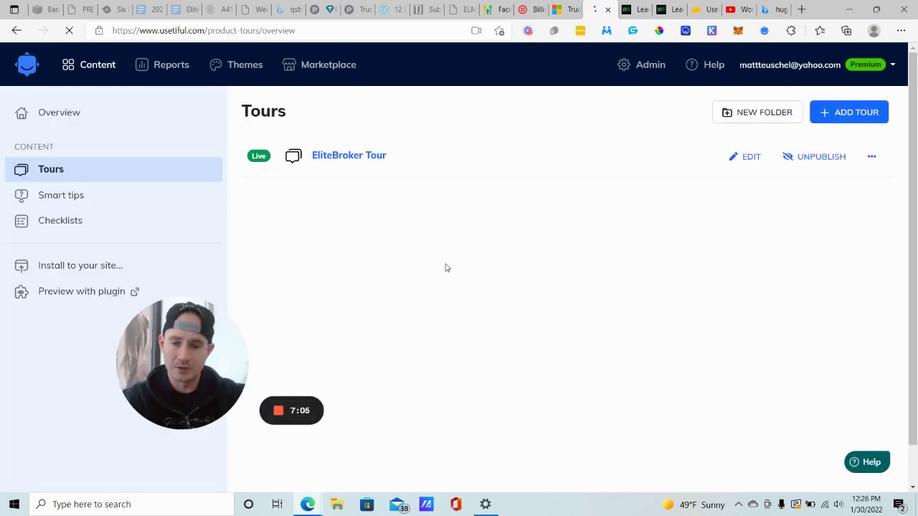
{"action": "left_click", "coordinate": [849, 113]}
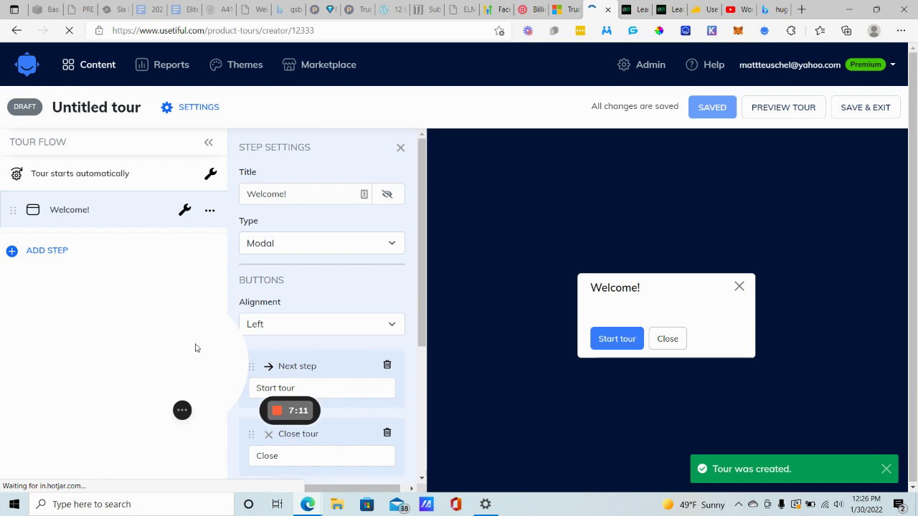
{"action": "left_click", "coordinate": [189, 406]}
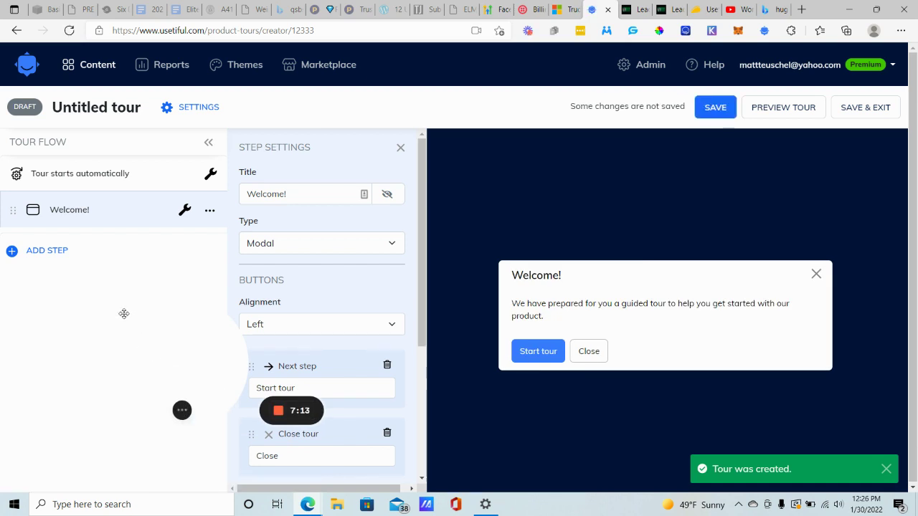
{"action": "left_click_drag", "start_coordinate": [196, 350], "coordinate": [127, 382]}
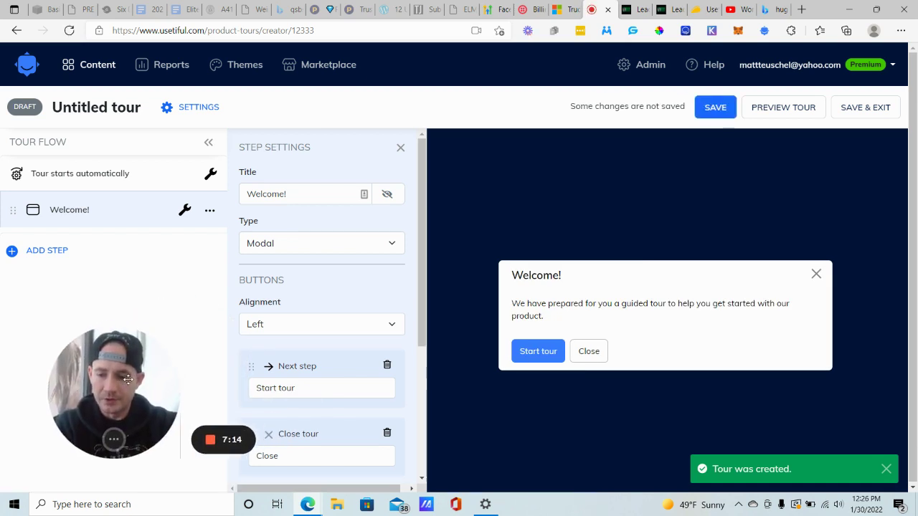
{"action": "left_click", "coordinate": [26, 107]}
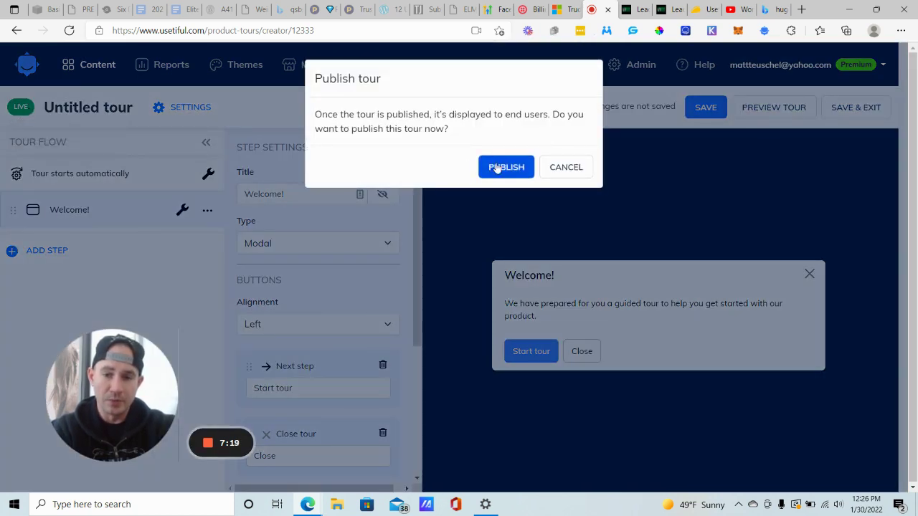
{"action": "left_click", "coordinate": [573, 172]}
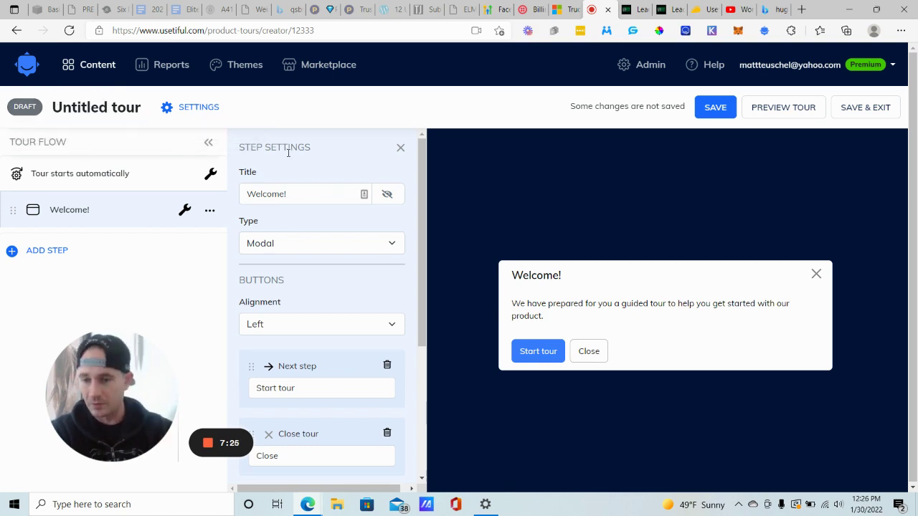
Review the new tour's page targeting, trigger and display settings, and close the tour settings
{"action": "left_click", "coordinate": [101, 174]}
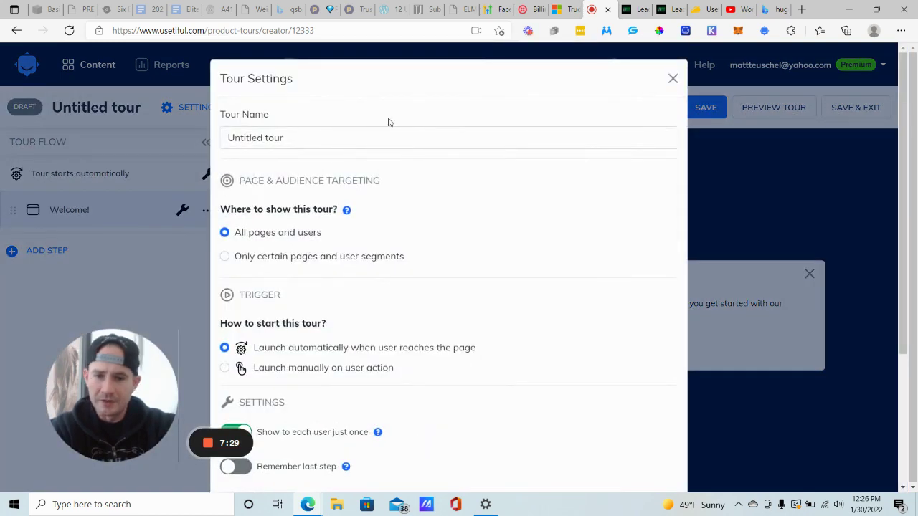
{"action": "left_click", "coordinate": [672, 79]}
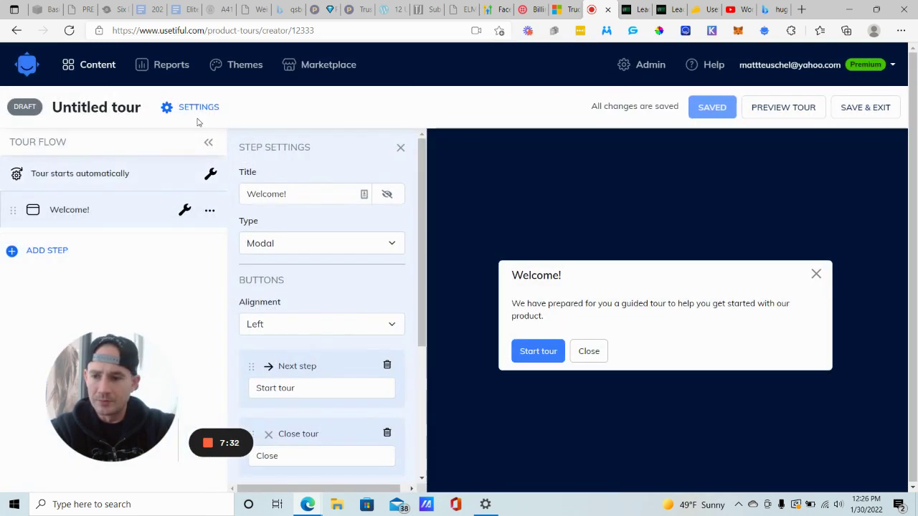
{"action": "left_click", "coordinate": [56, 179]}
{"action": "scroll", "coordinate": [570, 279], "scroll_direction": "down", "scroll_amount": 5}
{"action": "scroll", "coordinate": [549, 280], "scroll_direction": "up", "scroll_amount": 5}
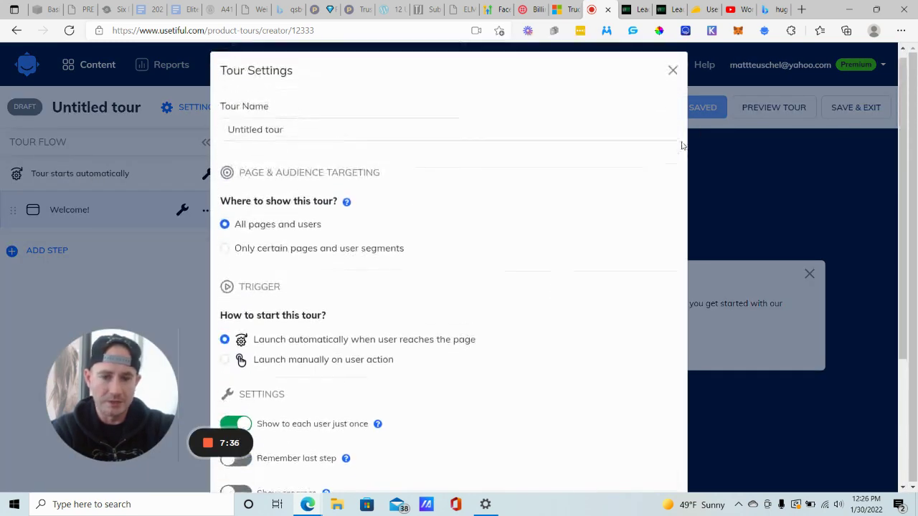
{"action": "left_click", "coordinate": [673, 74]}
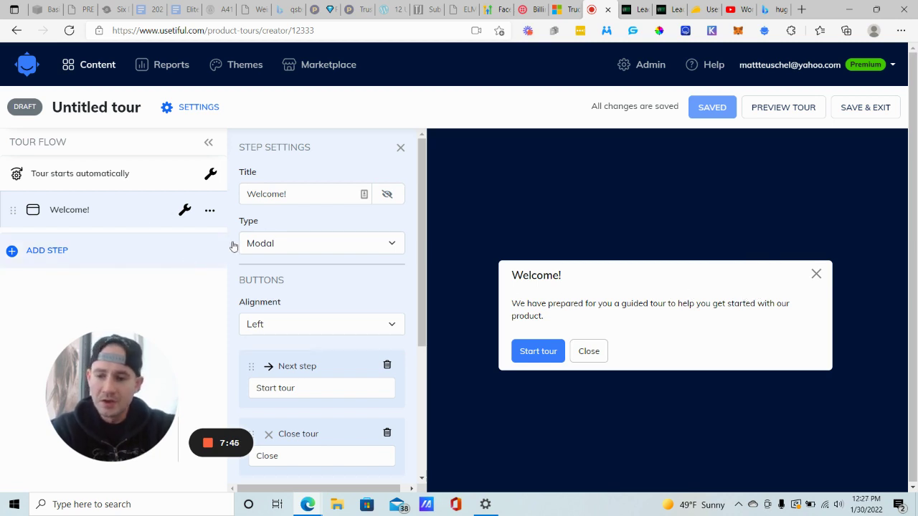
Set the welcome step's title to "Welcome to EliteBroker!"
{"action": "triple_click", "coordinate": [310, 190]}
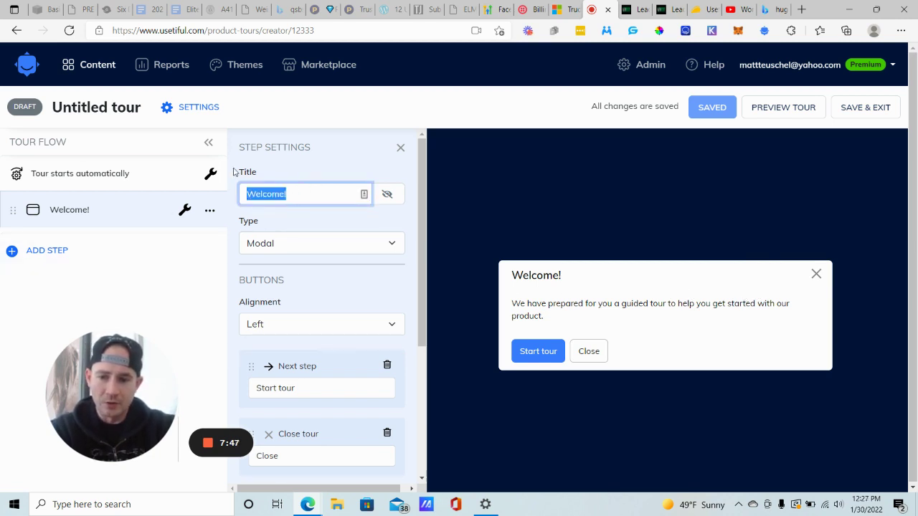
{"action": "type", "text": "Welcome"}
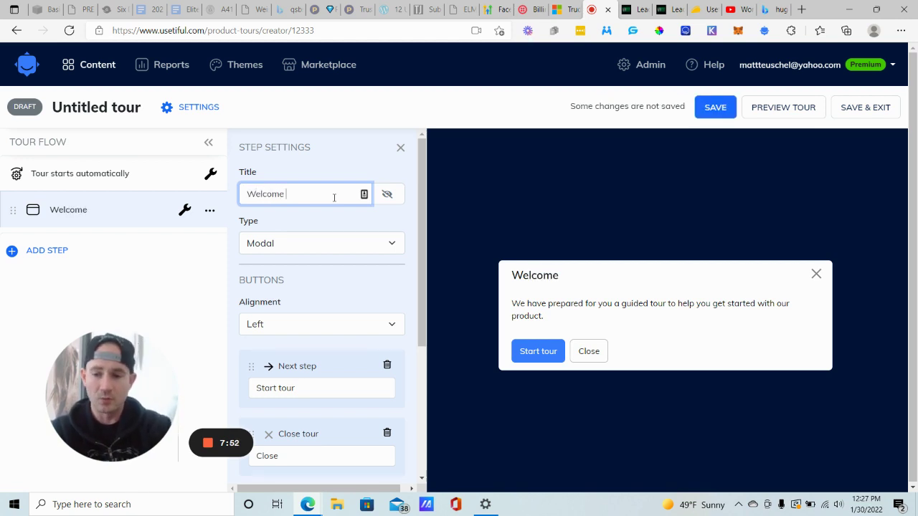
{"action": "type", "text": " to EliteBroker!"}
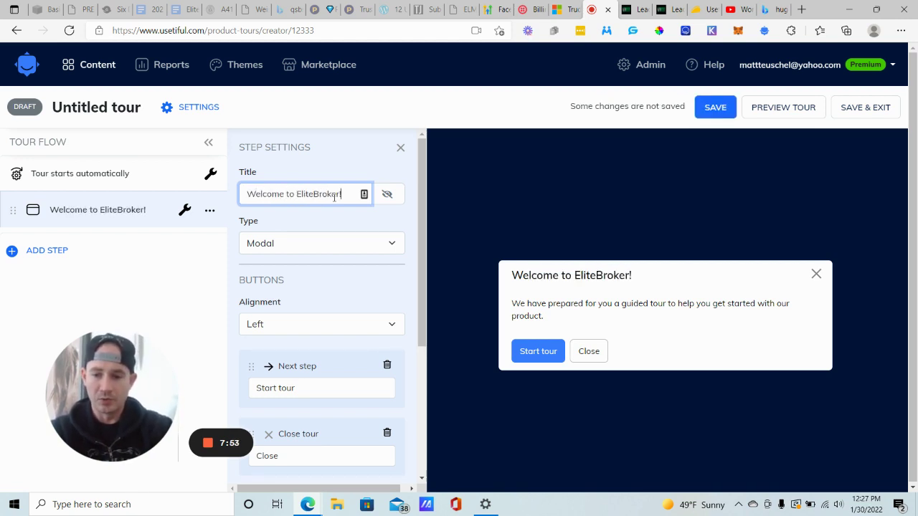
Examine the welcome message's text formatting options and HTML source code, and close both without changing the text
{"action": "triple_click", "coordinate": [569, 303]}
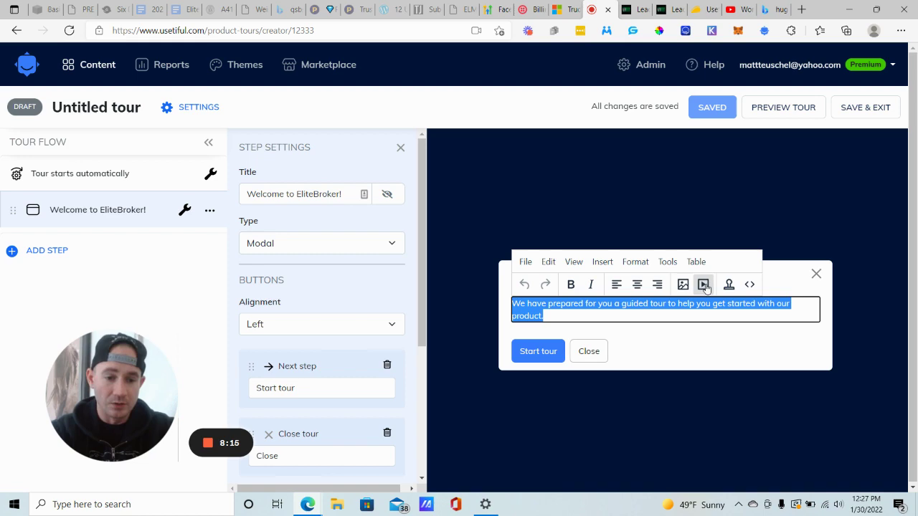
{"action": "left_click", "coordinate": [750, 285]}
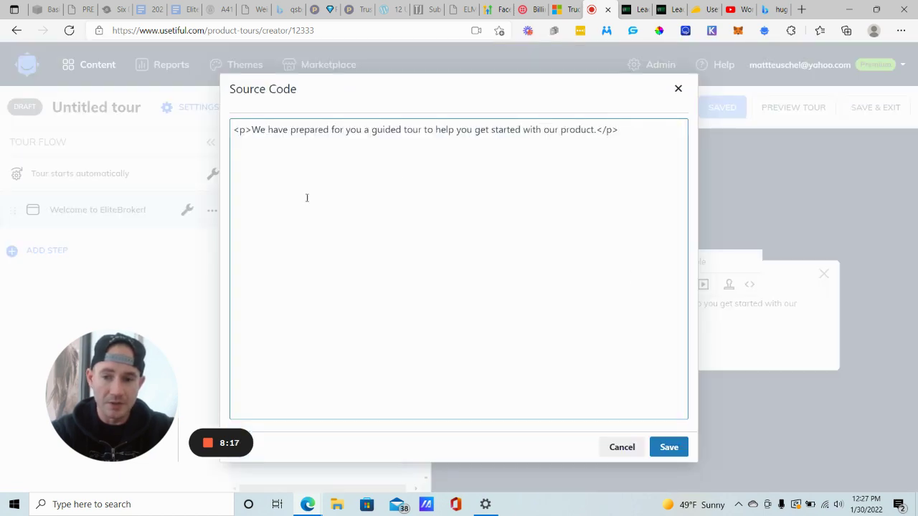
{"action": "left_click", "coordinate": [678, 88]}
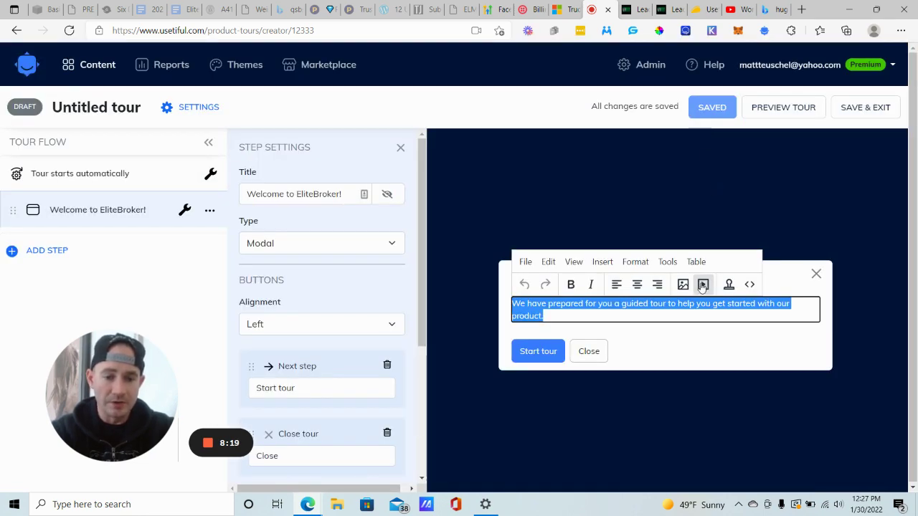
{"action": "left_click", "coordinate": [596, 357]}
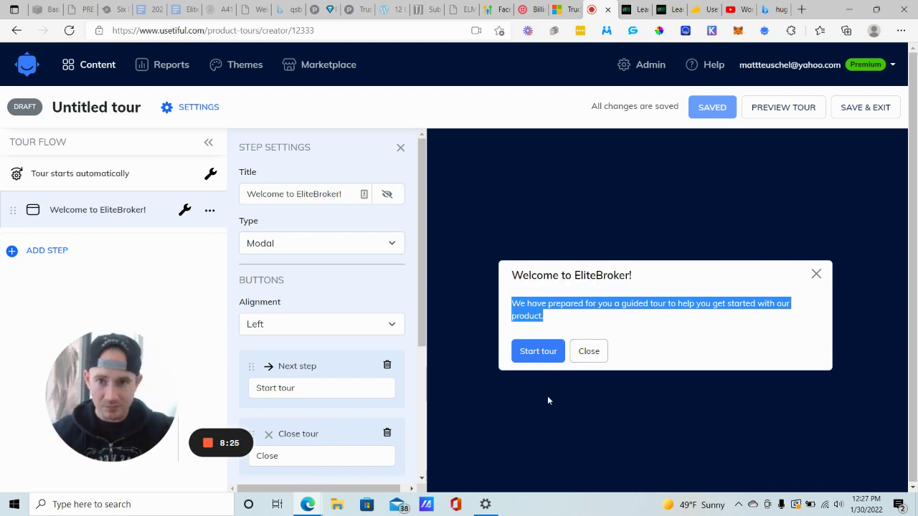
Review the welcome step's buttons, message text and advanced settings, including Trigger, Autoskip and Collect feedback
{"action": "scroll", "coordinate": [310, 247], "scroll_direction": "down", "scroll_amount": 2}
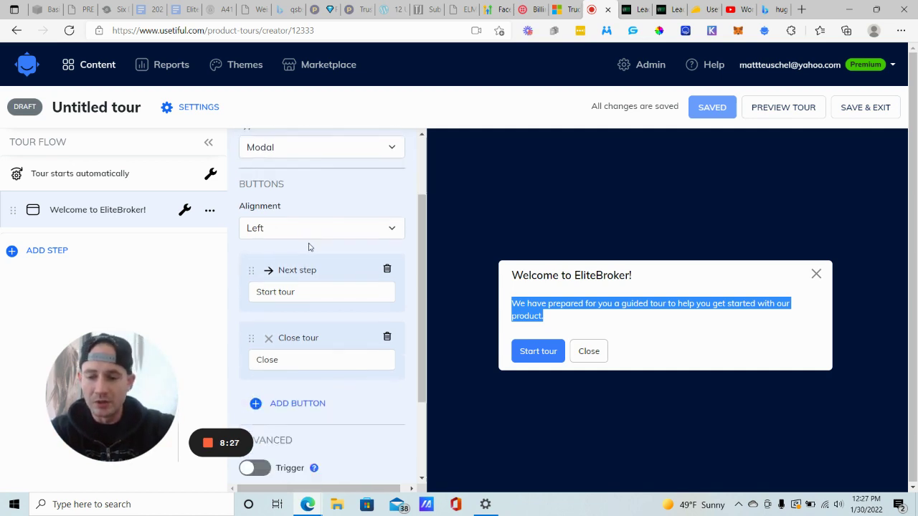
{"action": "scroll", "coordinate": [309, 246], "scroll_direction": "down", "scroll_amount": 1}
{"action": "left_click", "coordinate": [751, 298]}
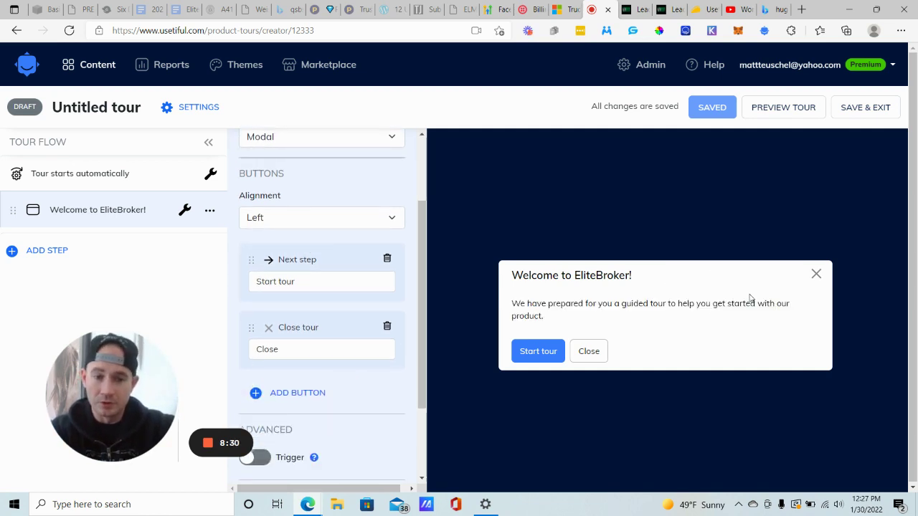
{"action": "left_click", "coordinate": [563, 319]}
{"action": "triple_click", "coordinate": [565, 318]}
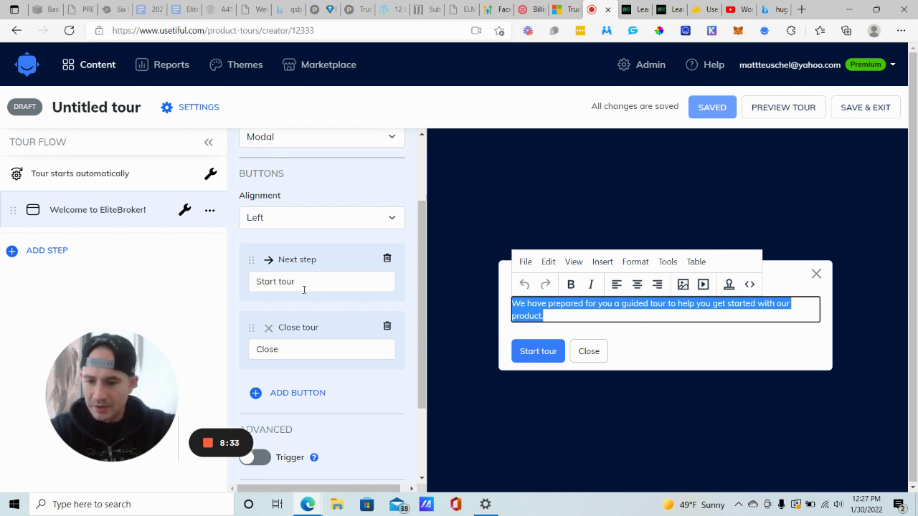
{"action": "scroll", "coordinate": [304, 290], "scroll_direction": "down", "scroll_amount": 2}
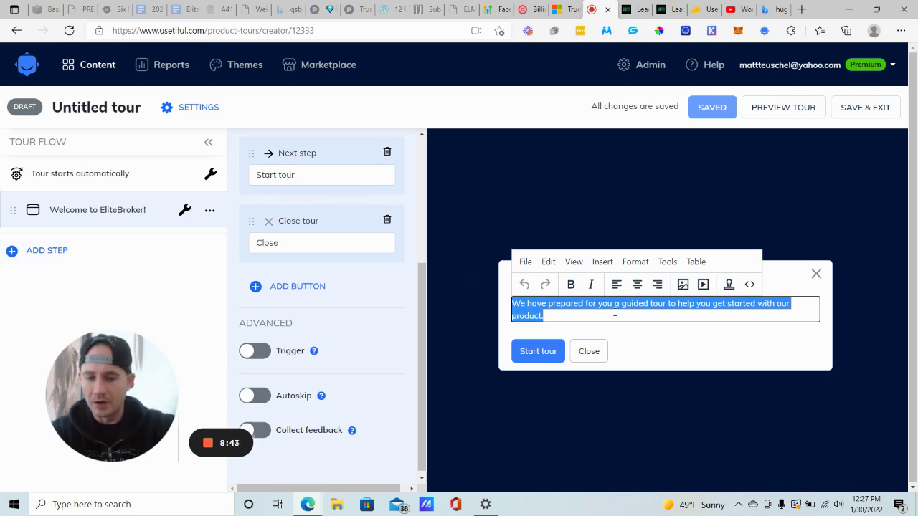
Add a Pointer step after the welcome step, and review its title, type and position settings
{"action": "left_click", "coordinate": [50, 251]}
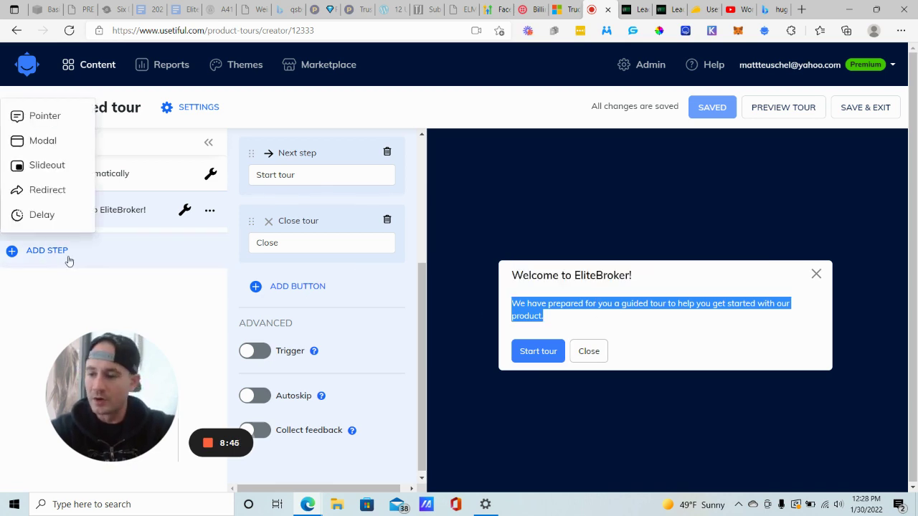
{"action": "left_click", "coordinate": [52, 120]}
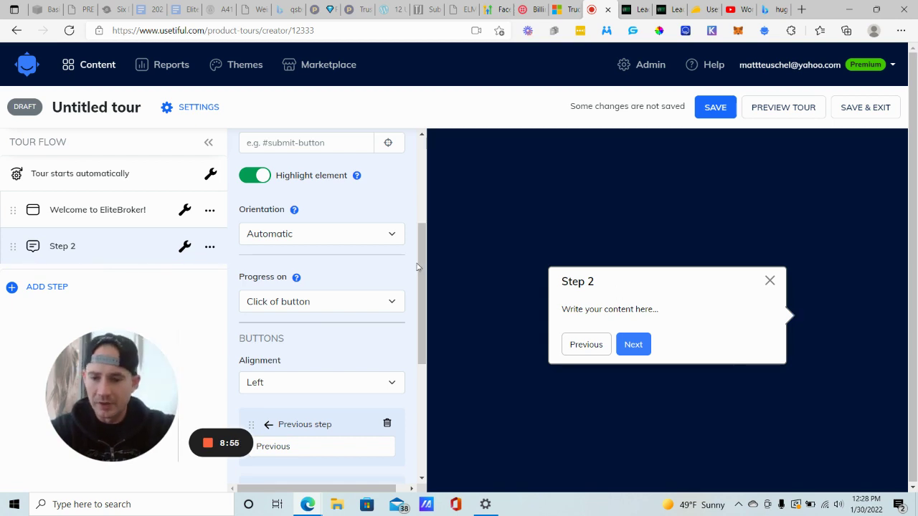
{"action": "scroll", "coordinate": [343, 243], "scroll_direction": "up", "scroll_amount": 3}
{"action": "triple_click", "coordinate": [280, 194]}
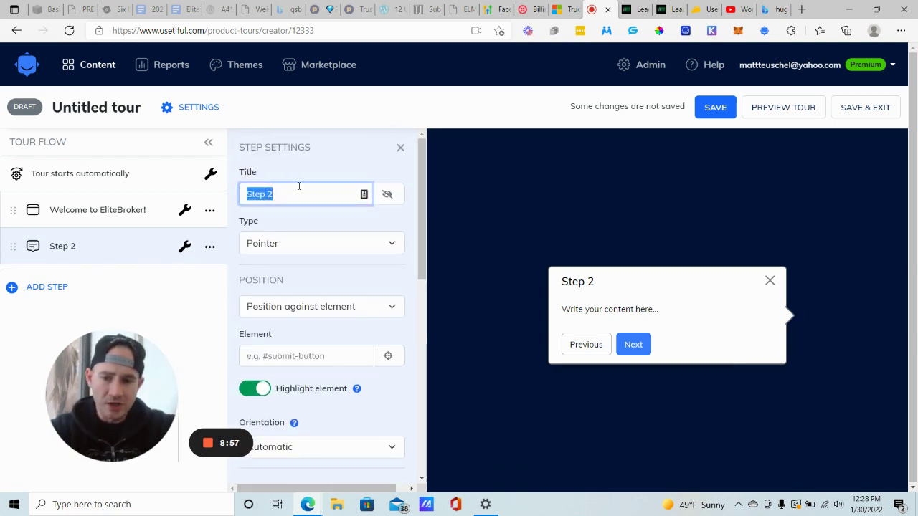
{"action": "scroll", "coordinate": [293, 290], "scroll_direction": "down", "scroll_amount": 1}
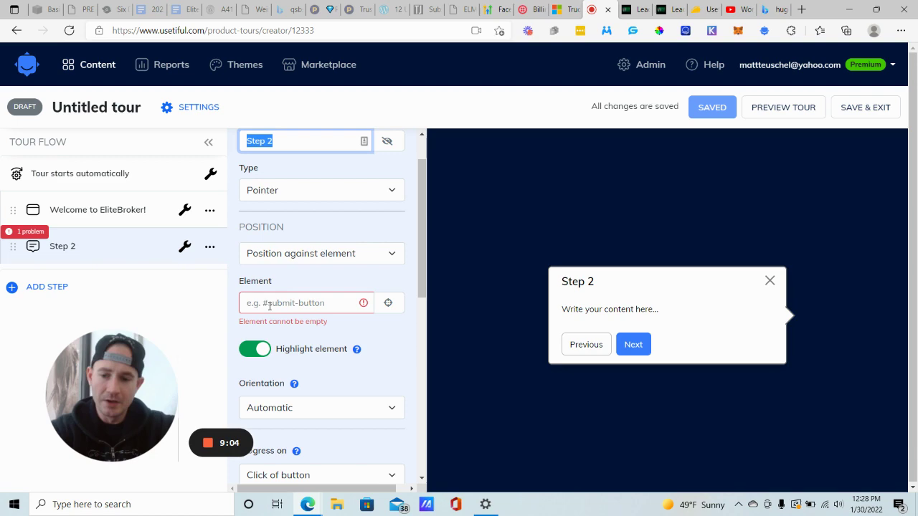
Examine step 2's element field and the URL prompt for selecting a page element, and close the prompt
{"action": "left_click", "coordinate": [298, 306]}
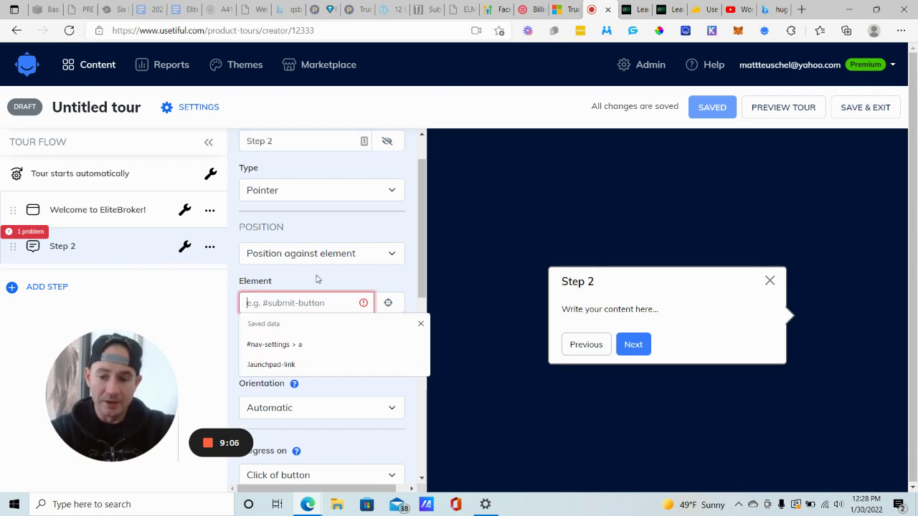
{"action": "left_click", "coordinate": [317, 279]}
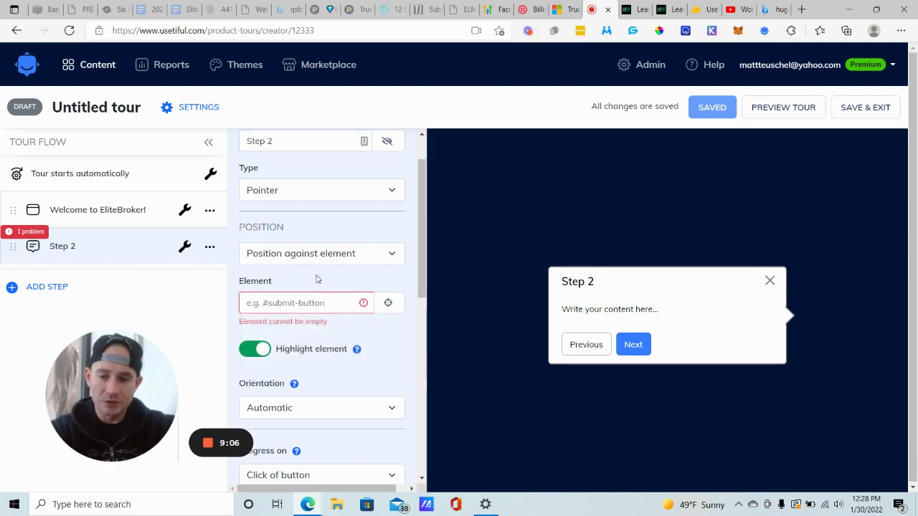
{"action": "left_click", "coordinate": [389, 303]}
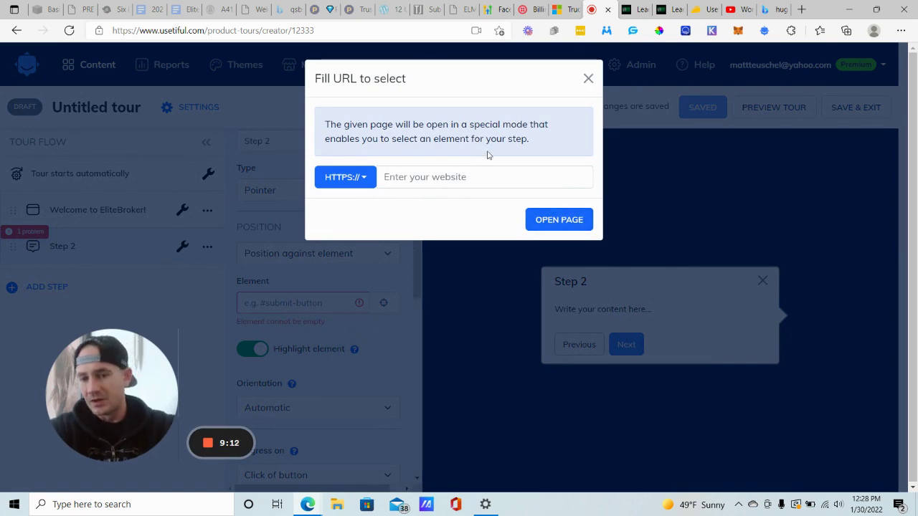
{"action": "left_click", "coordinate": [589, 78]}
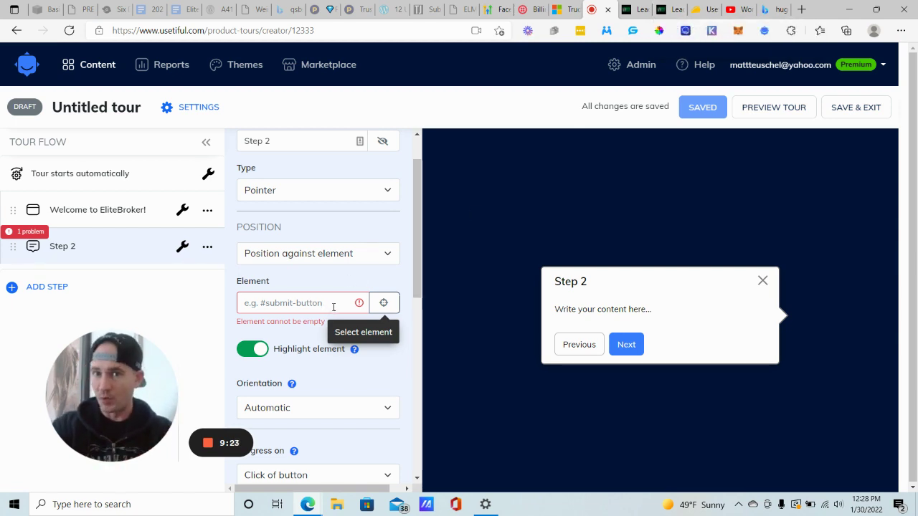
Switch to the EliteBroker CRM, open the Usetiful extension's panel, and copy the element selector of the Dashboard navigation item
{"action": "left_click", "coordinate": [663, 10]}
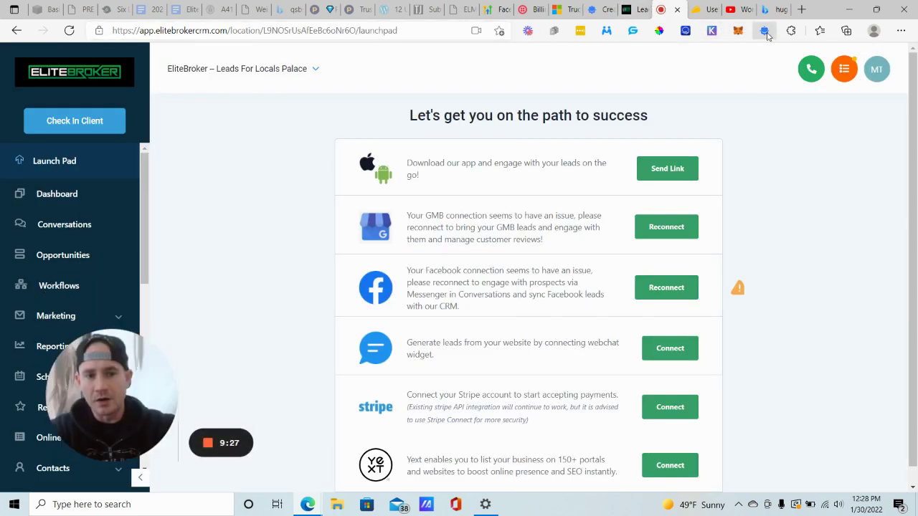
{"action": "left_click", "coordinate": [765, 32]}
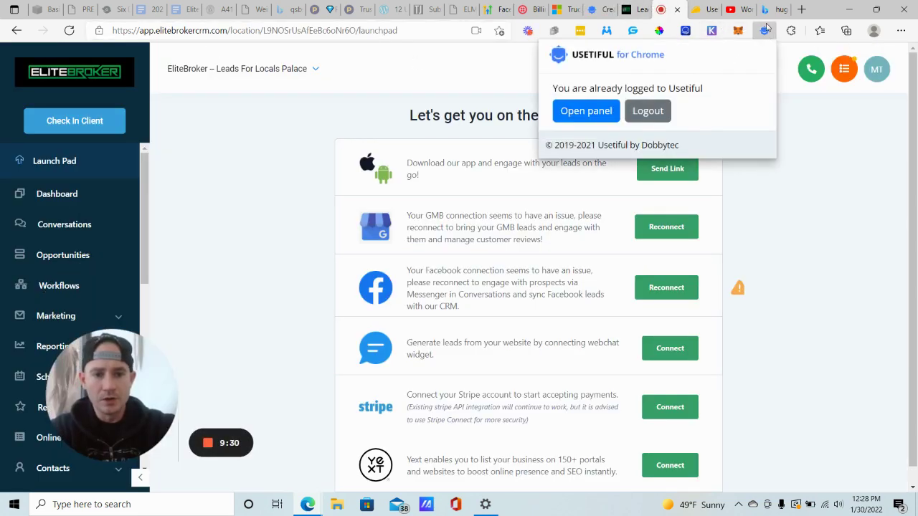
{"action": "left_click", "coordinate": [599, 115]}
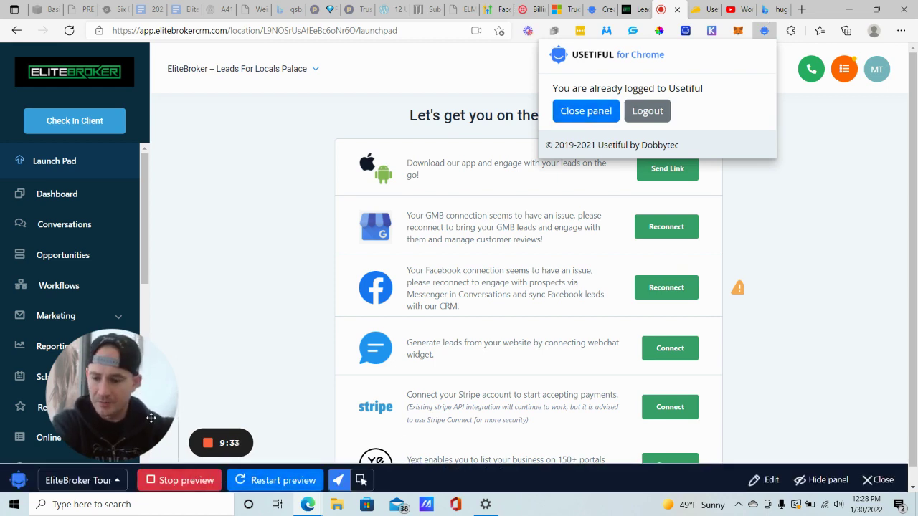
{"action": "left_click_drag", "start_coordinate": [152, 418], "coordinate": [696, 250]}
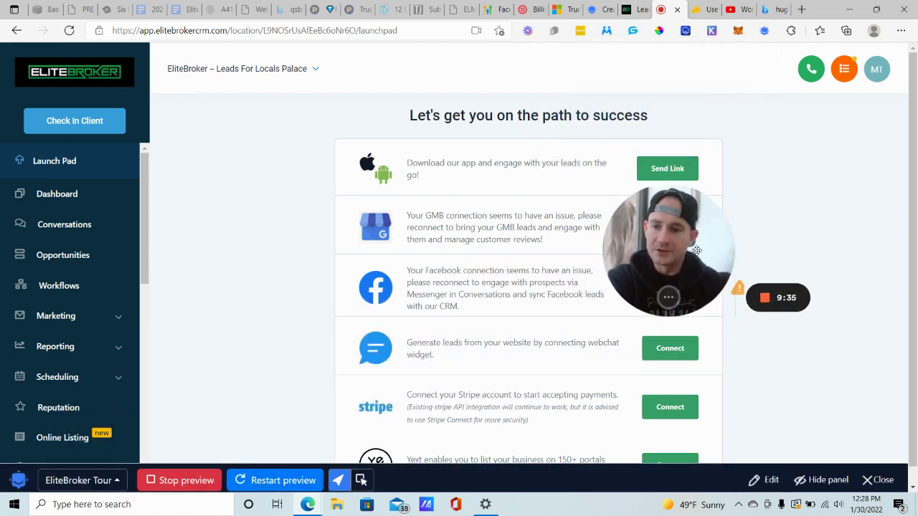
{"action": "left_click", "coordinate": [363, 480]}
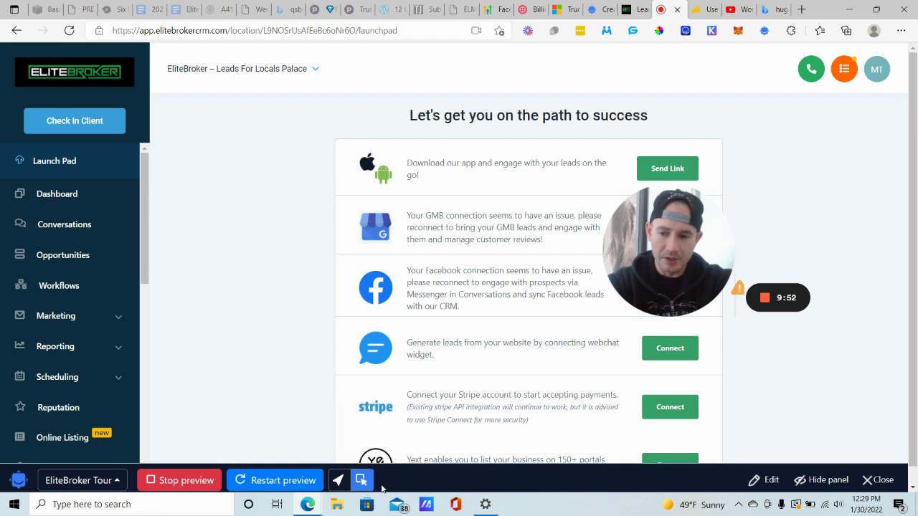
{"action": "left_click", "coordinate": [129, 199]}
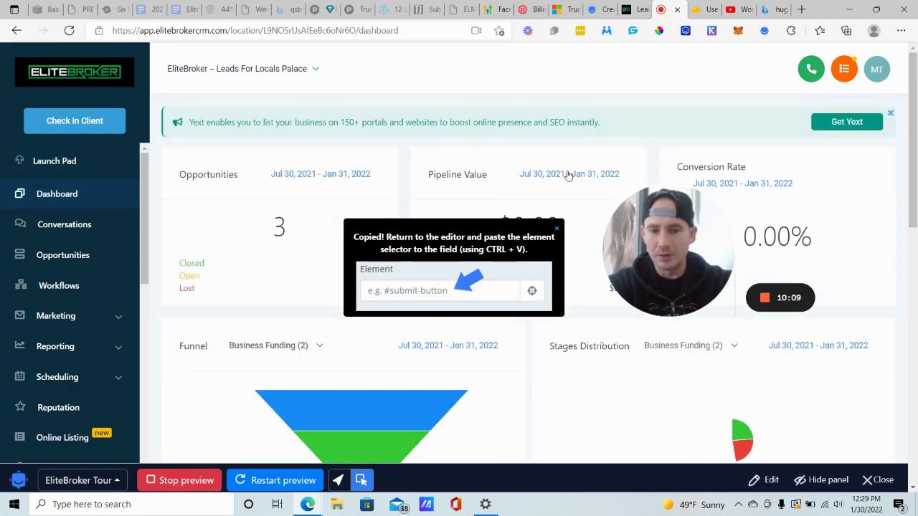
Back in the Usetiful editor, set step 2's target element to "#nav-dashboard > a" and save the tour
{"action": "left_click", "coordinate": [601, 10]}
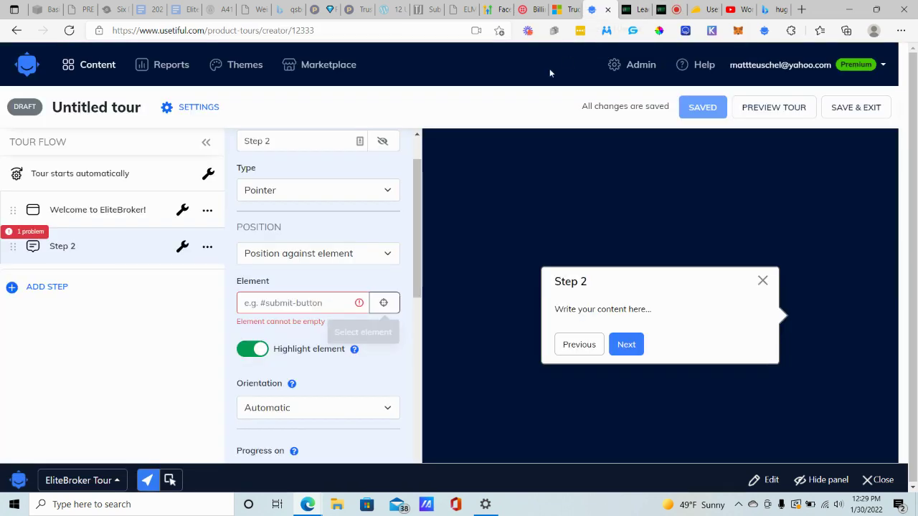
{"action": "left_click", "coordinate": [300, 301]}
{"action": "type", "text": "#nav-dashboard > a"}
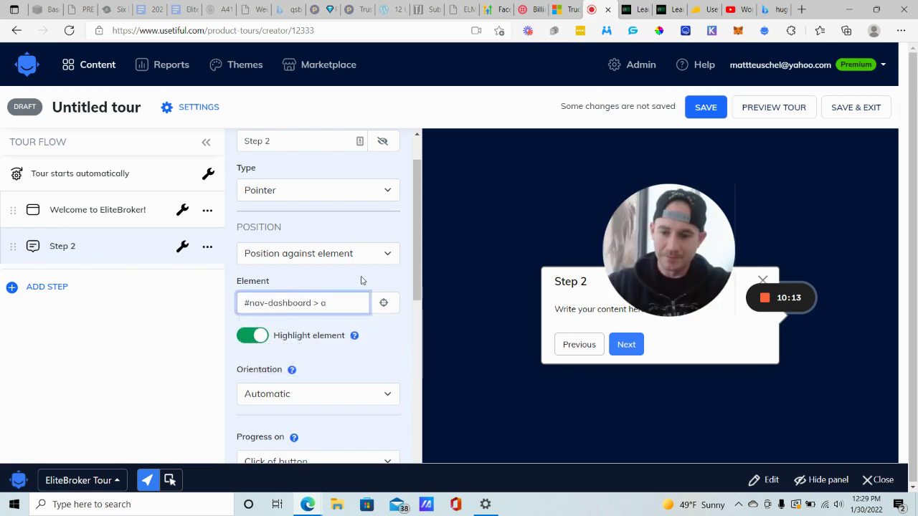
{"action": "left_click", "coordinate": [714, 108]}
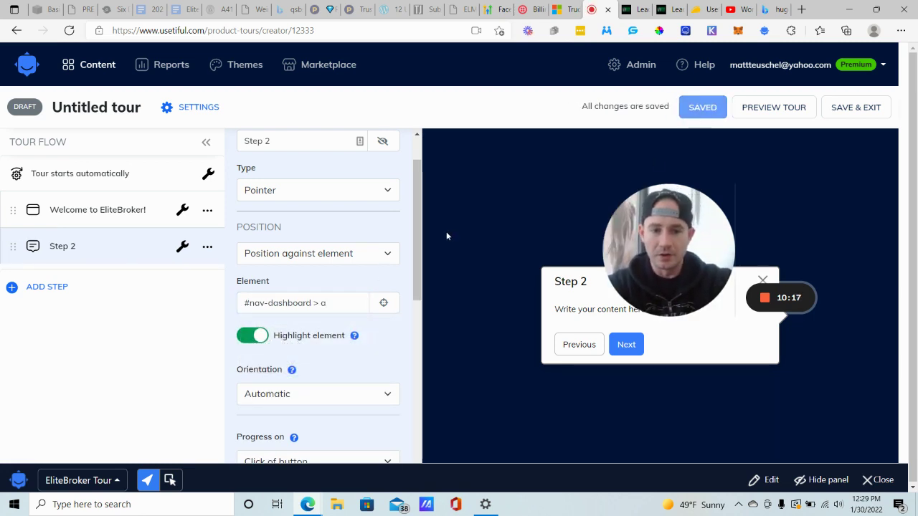
{"action": "left_click", "coordinate": [796, 113]}
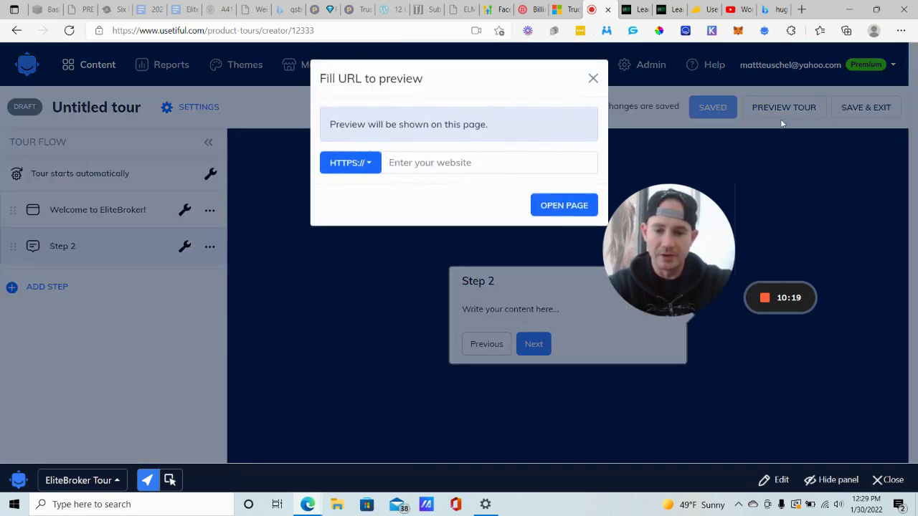
{"action": "left_click", "coordinate": [443, 165]}
{"action": "left_click", "coordinate": [671, 9]}
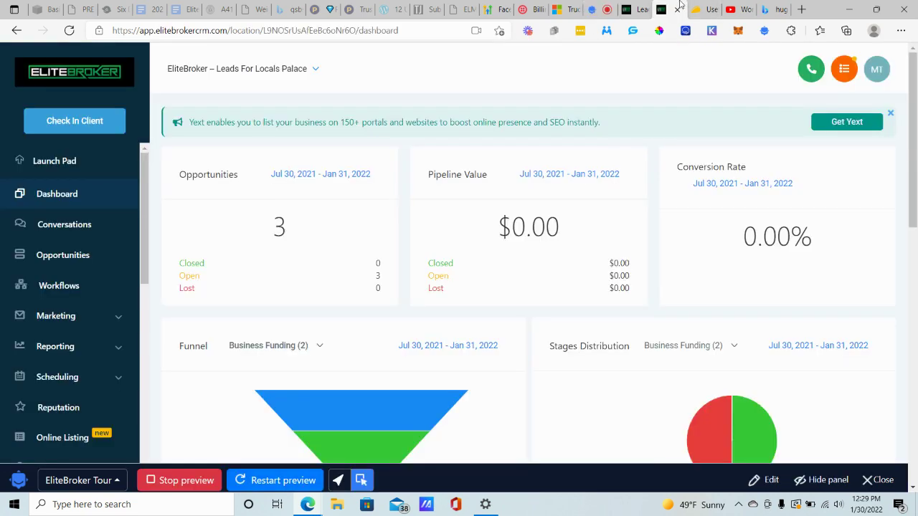
{"action": "left_click", "coordinate": [237, 30]}
{"action": "right_click", "coordinate": [244, 32]}
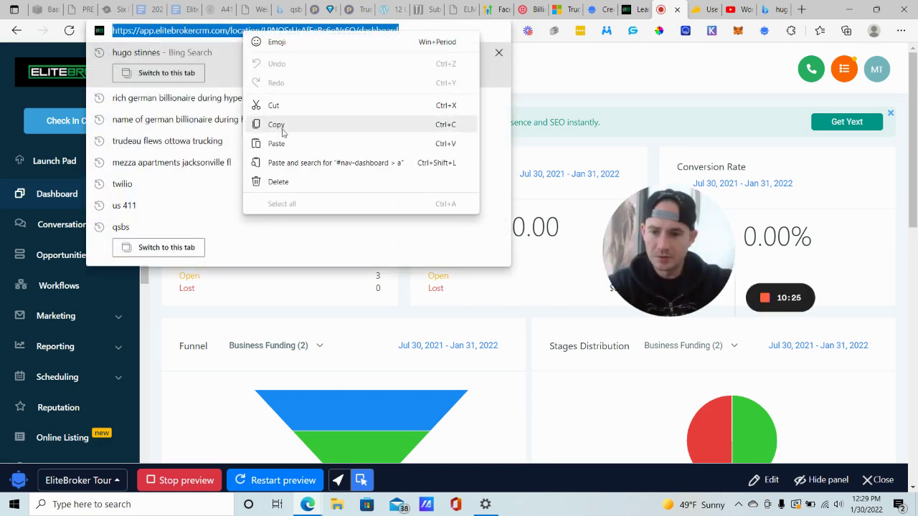
{"action": "left_click", "coordinate": [602, 3]}
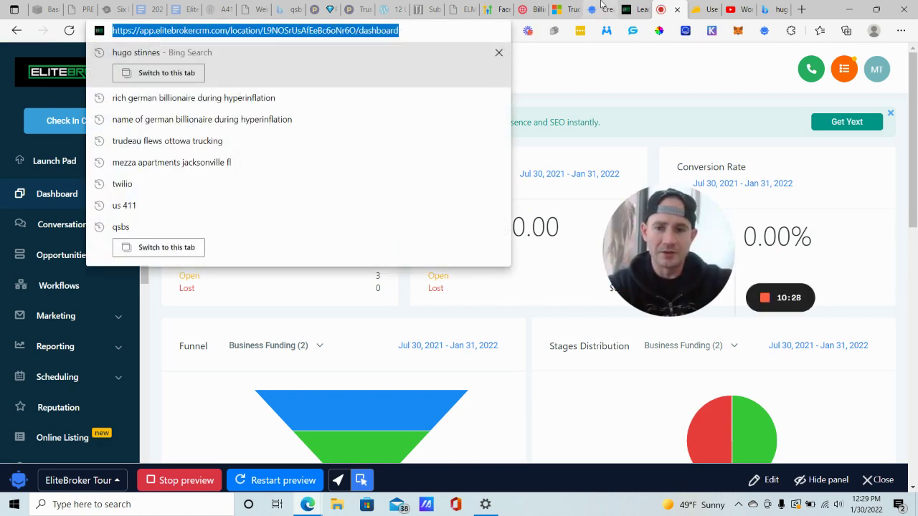
{"action": "left_click", "coordinate": [601, 5]}
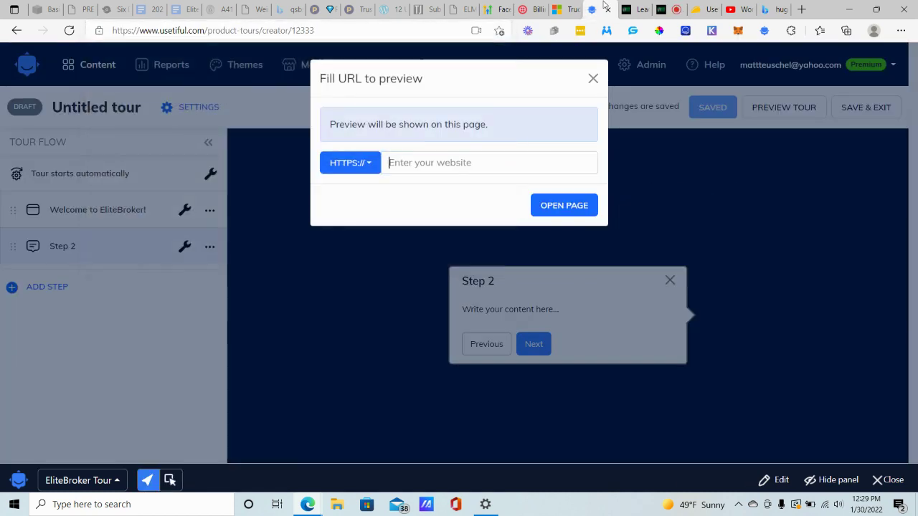
{"action": "left_click", "coordinate": [594, 79]}
{"action": "left_click_drag", "start_coordinate": [668, 292], "coordinate": [312, 335]}
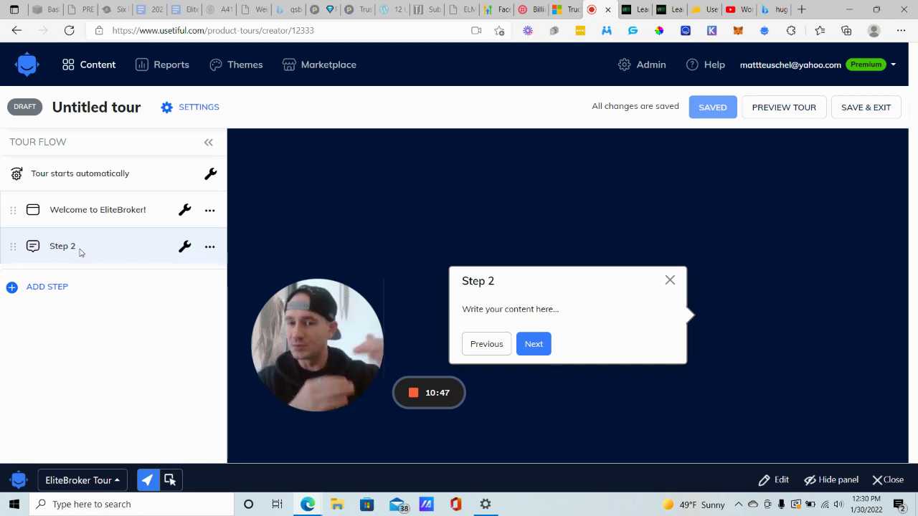
Bring up the available types for a new step, view the EliteBroker Tour on the CRM's Launch Pad, and return to the Usetiful editor
{"action": "left_click", "coordinate": [58, 289]}
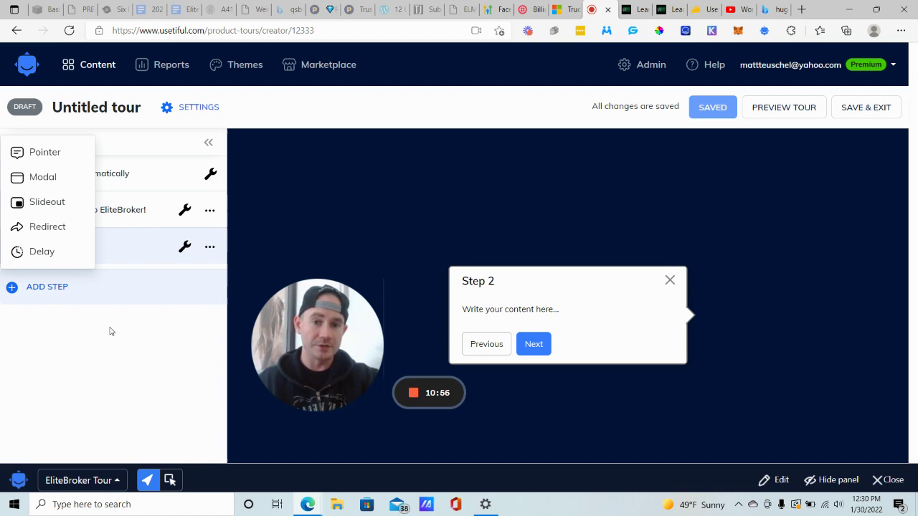
{"action": "left_click", "coordinate": [664, 8]}
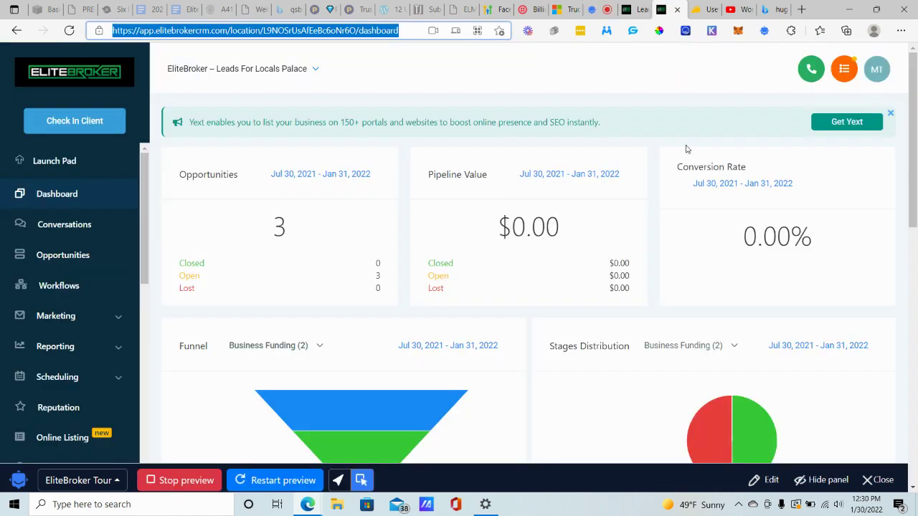
{"action": "left_click", "coordinate": [62, 166]}
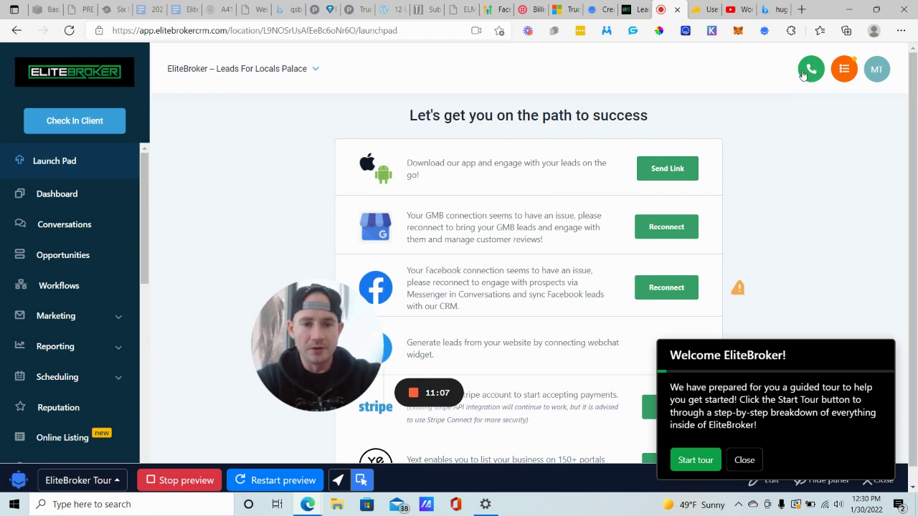
{"action": "left_click", "coordinate": [596, 19]}
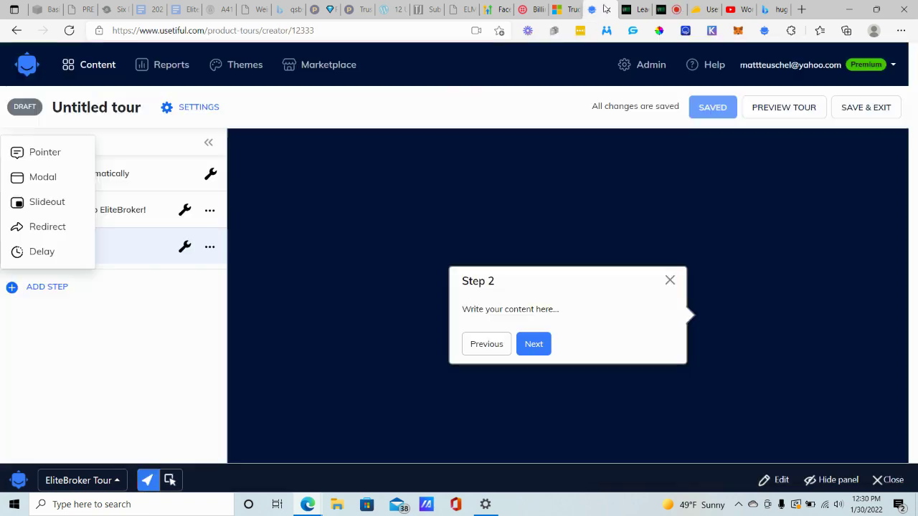
Add a Pointer step as the tour's third step and open its settings to the empty element field
{"action": "left_click", "coordinate": [154, 326]}
{"action": "left_click", "coordinate": [62, 287]}
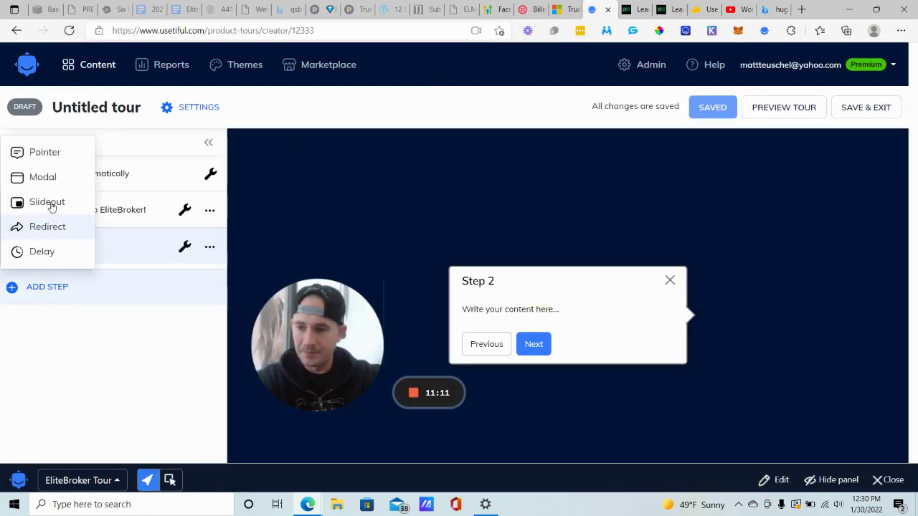
{"action": "left_click", "coordinate": [49, 152]}
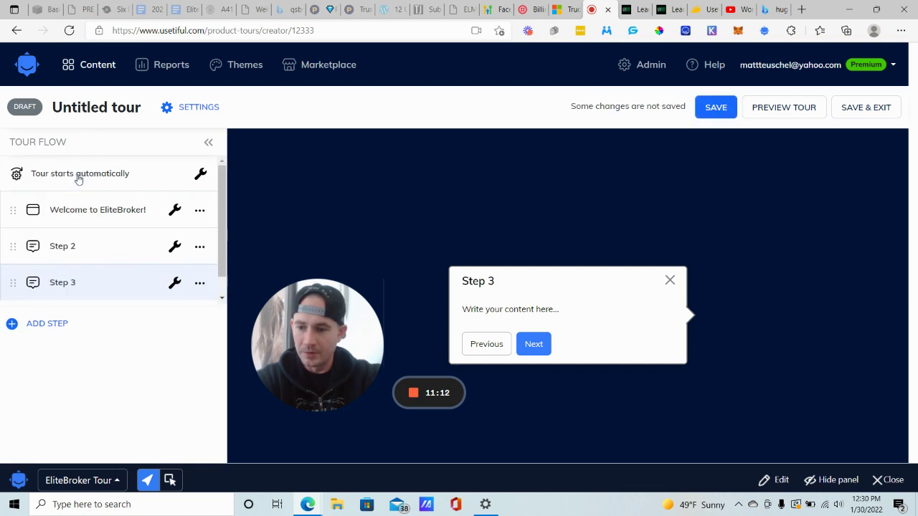
{"action": "left_click", "coordinate": [175, 284]}
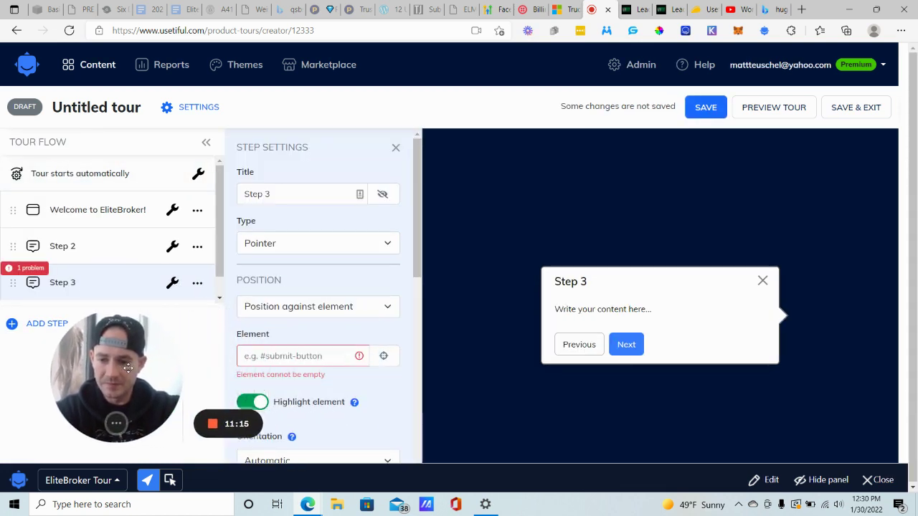
{"action": "scroll", "coordinate": [307, 229], "scroll_direction": "down", "scroll_amount": 2}
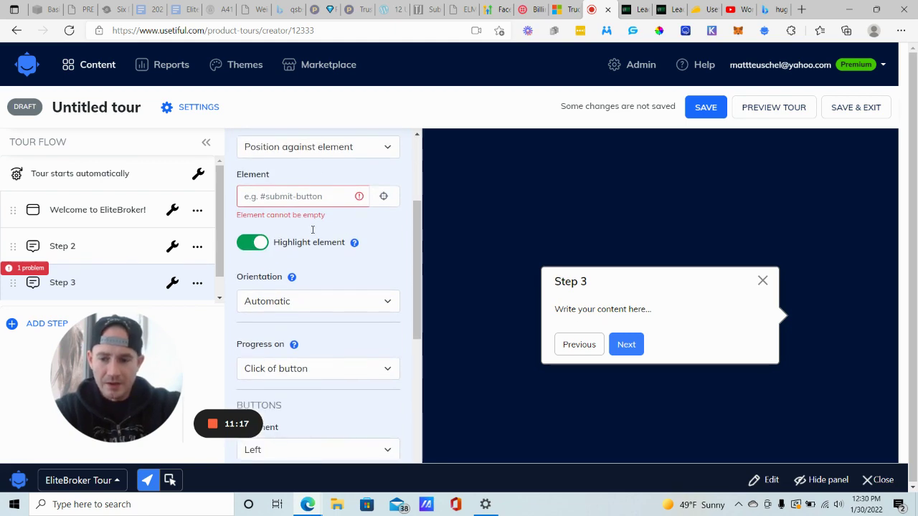
{"action": "left_click", "coordinate": [284, 196]}
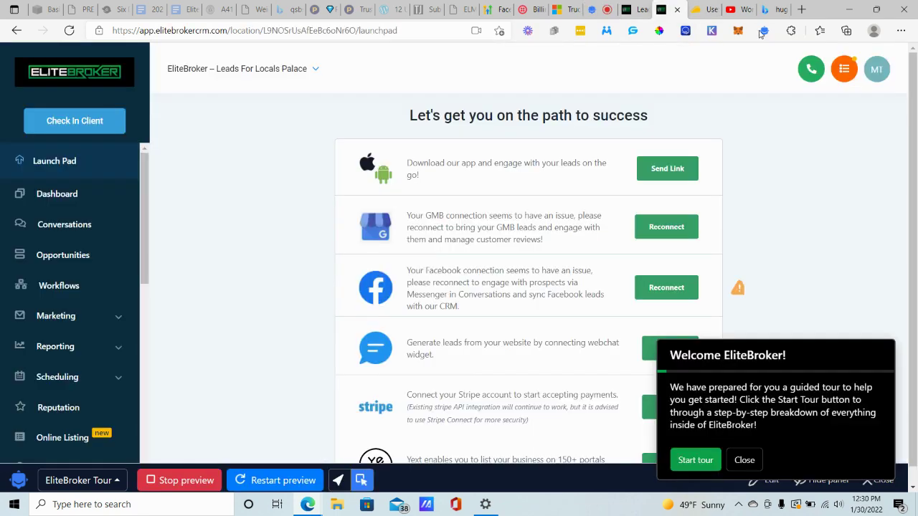
Switch to the EliteBroker CRM and use Usetiful's element selection mode to copy the selector of the green phone button
{"action": "left_click", "coordinate": [764, 31]}
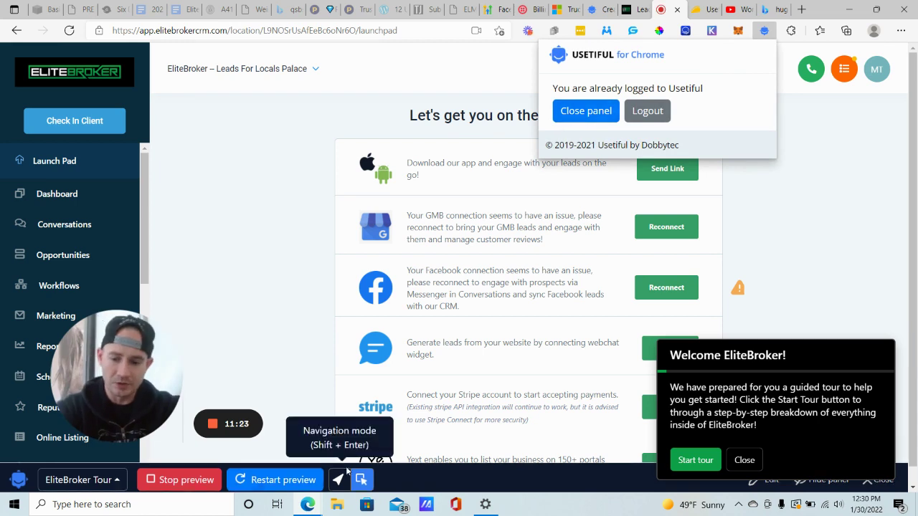
{"action": "left_click", "coordinate": [364, 486]}
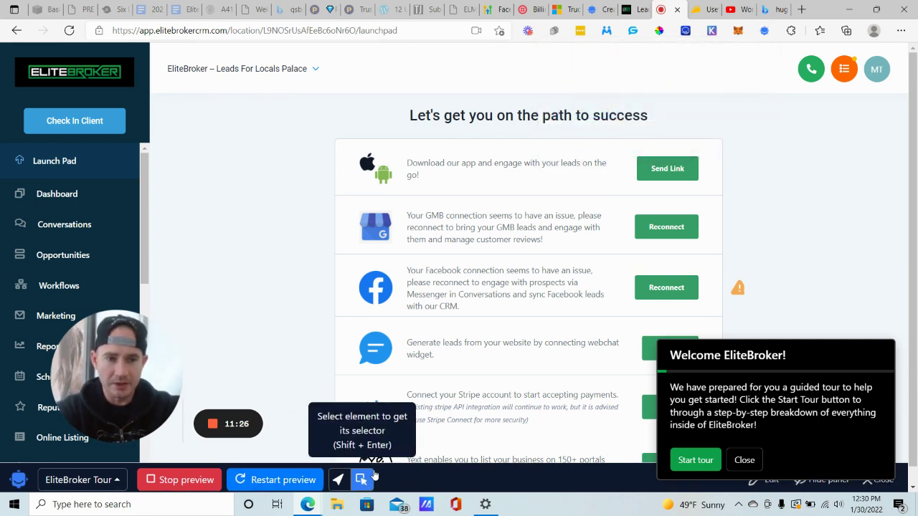
{"action": "left_click", "coordinate": [804, 81]}
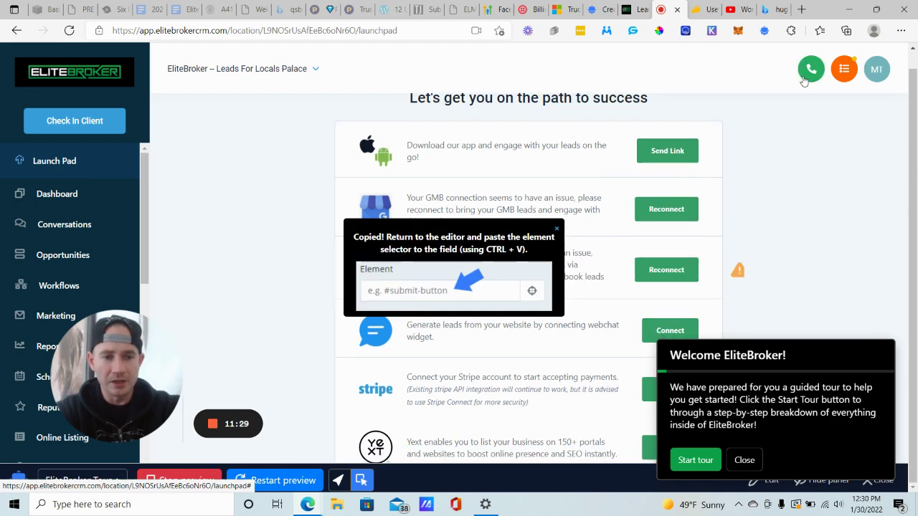
Back in the Usetiful editor, set step 3's target element to ".dropdown-toggle > .btn" and review its button and advanced settings
{"action": "left_click", "coordinate": [599, 9]}
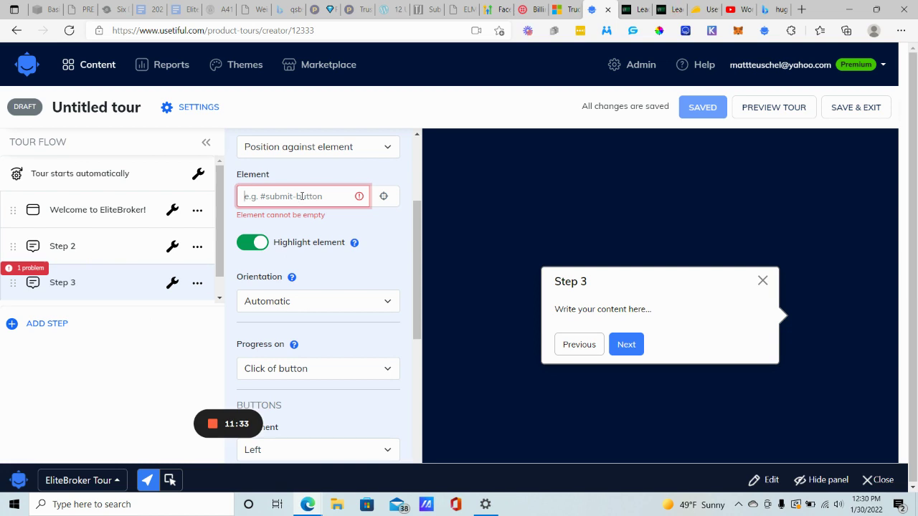
{"action": "key", "text": "ctrl+v"}
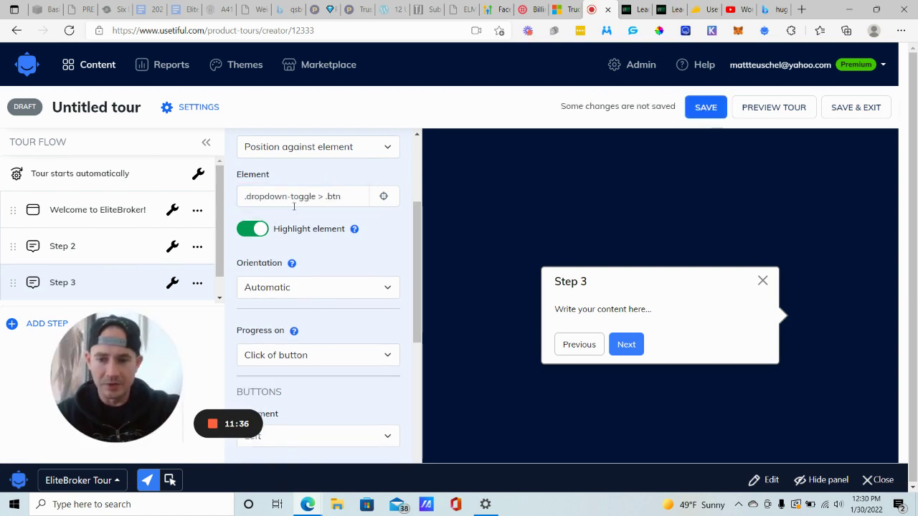
{"action": "scroll", "coordinate": [330, 233], "scroll_direction": "down", "scroll_amount": 2}
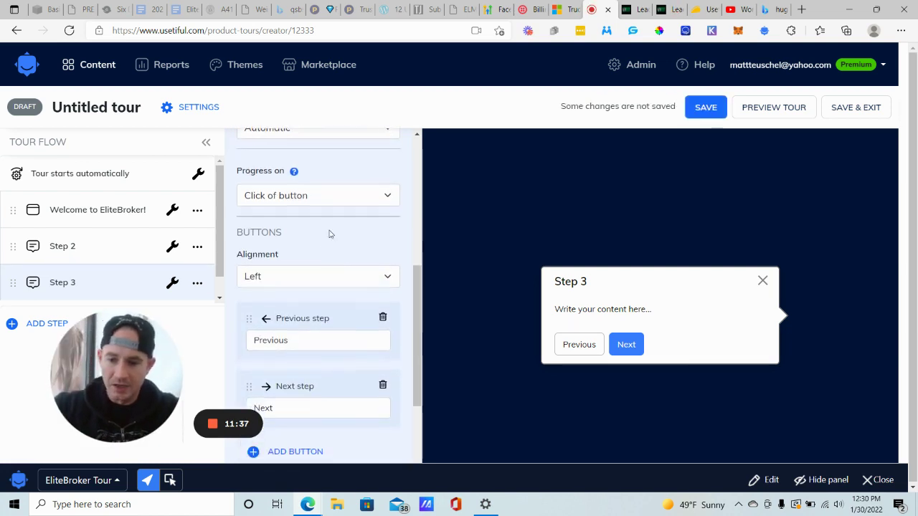
{"action": "scroll", "coordinate": [332, 234], "scroll_direction": "down", "scroll_amount": 2}
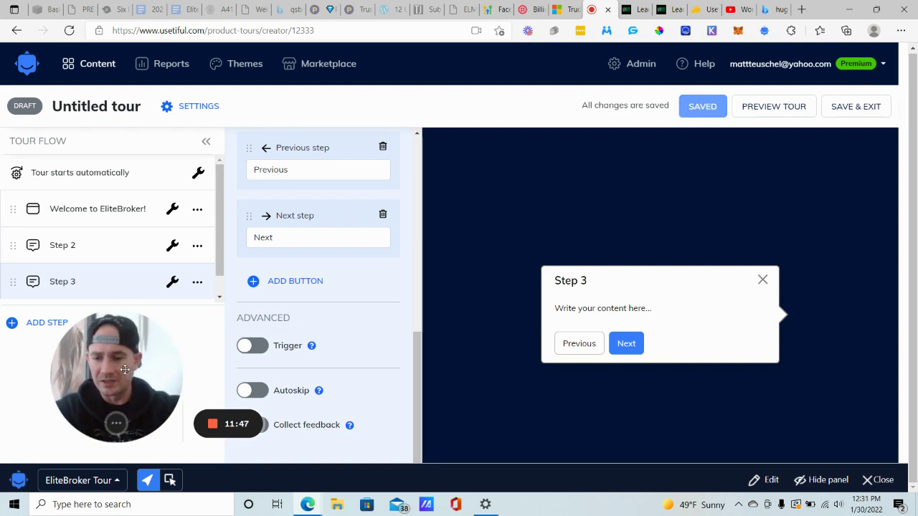
{"action": "left_click_drag", "start_coordinate": [124, 370], "coordinate": [238, 366]}
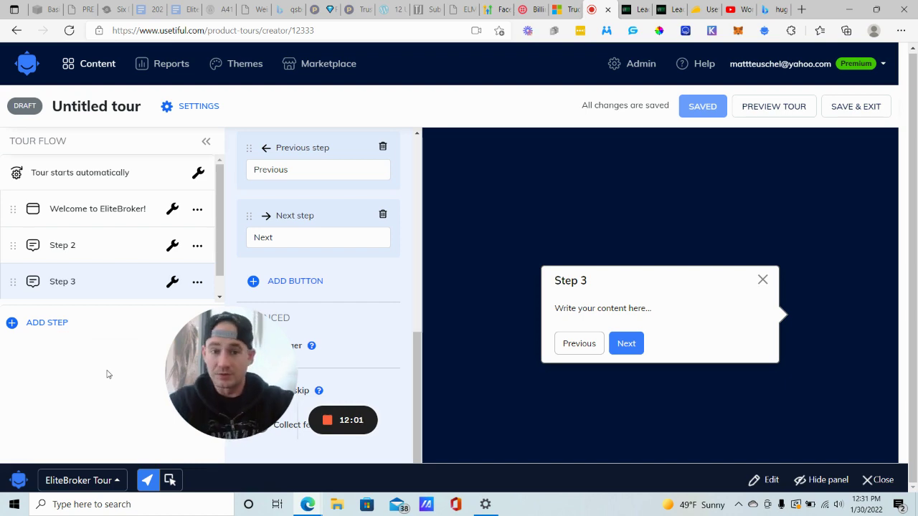
View the Dashboard page and its URL in the EliteBroker CRM, and return to the Usetiful tour editor
{"action": "left_click", "coordinate": [664, 10]}
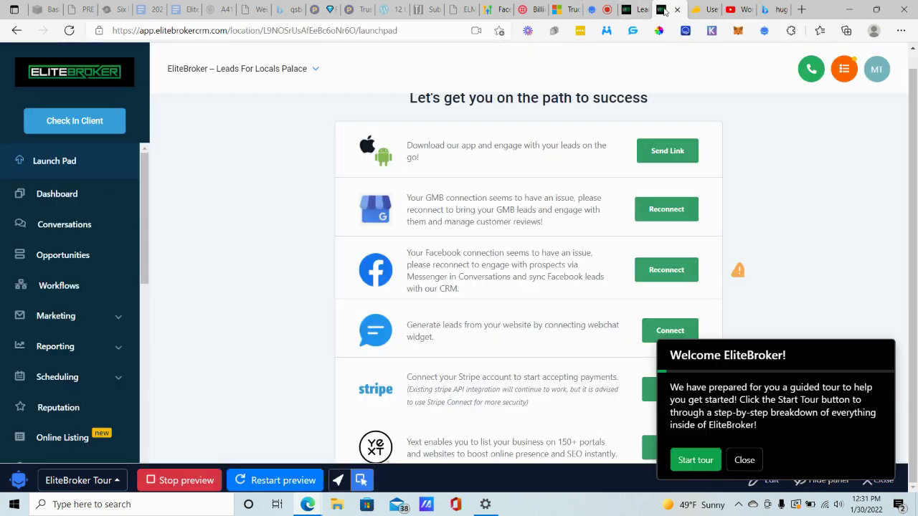
{"action": "left_click", "coordinate": [77, 199]}
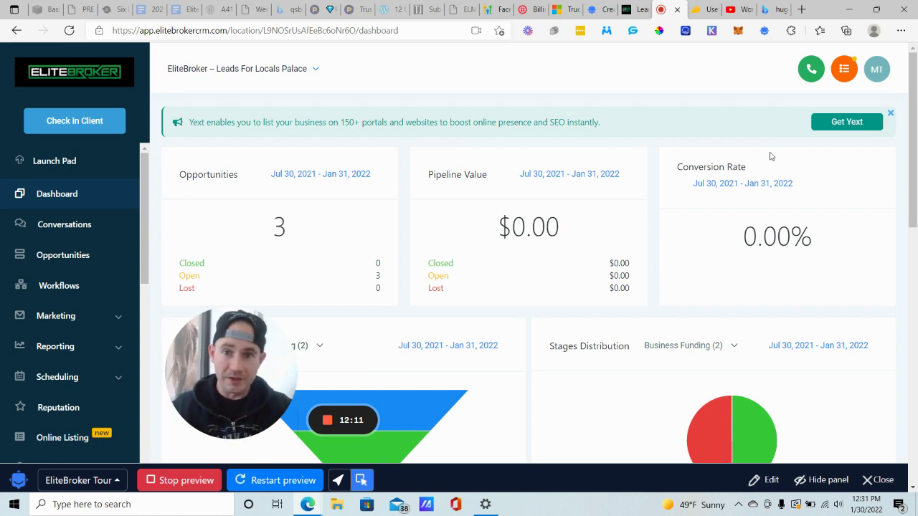
{"action": "left_click", "coordinate": [391, 32]}
{"action": "left_click", "coordinate": [629, 84]}
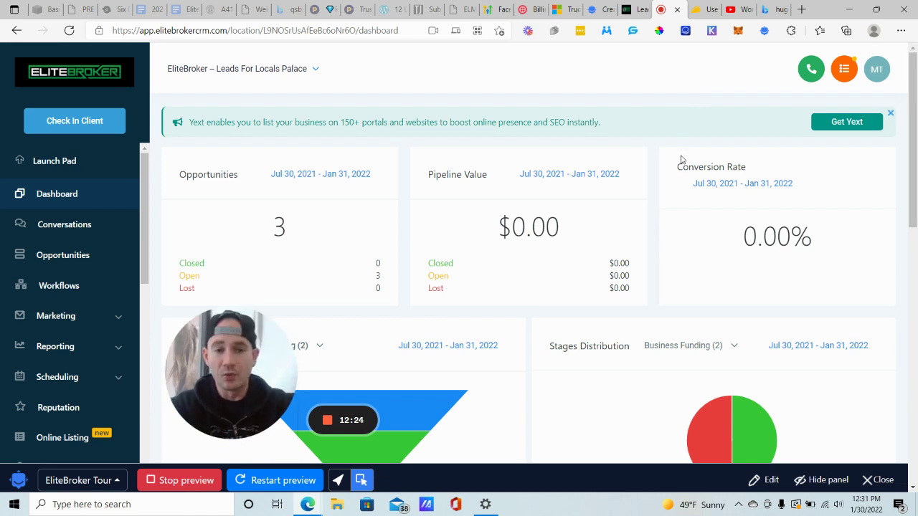
{"action": "left_click", "coordinate": [599, 10]}
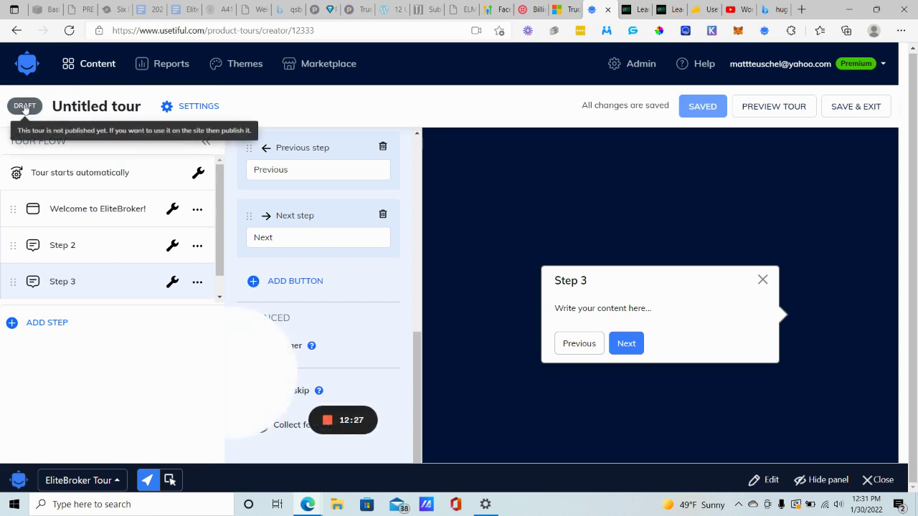